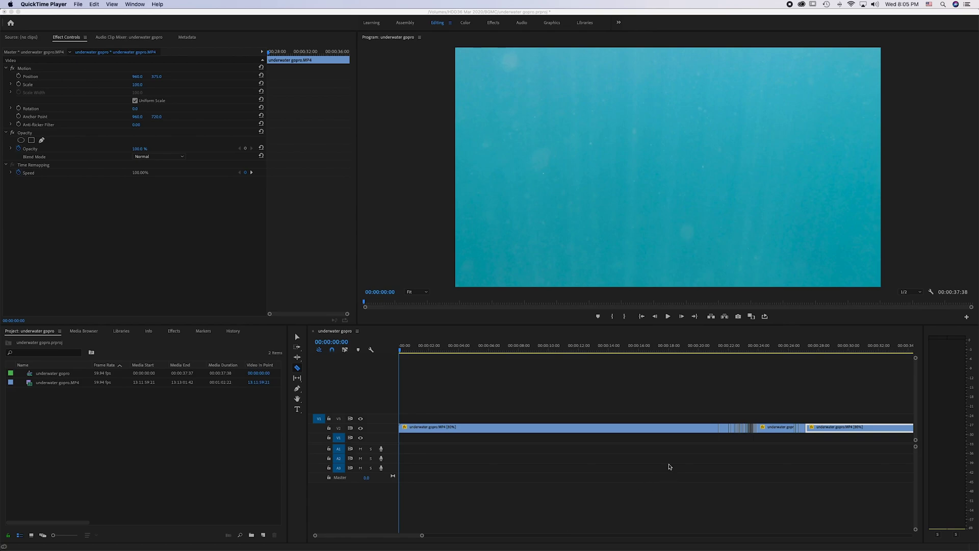
# Play the sequence and scrub through the short clips between about 00:00:22:48 and 00:00:23:52 to examine the footage for specks
pyautogui.click(515, 338)
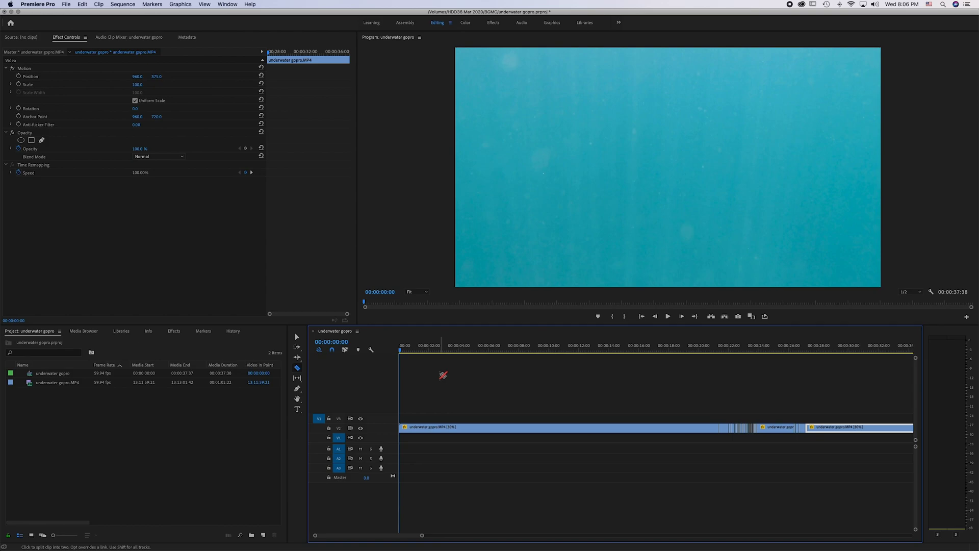
pyautogui.press('space')
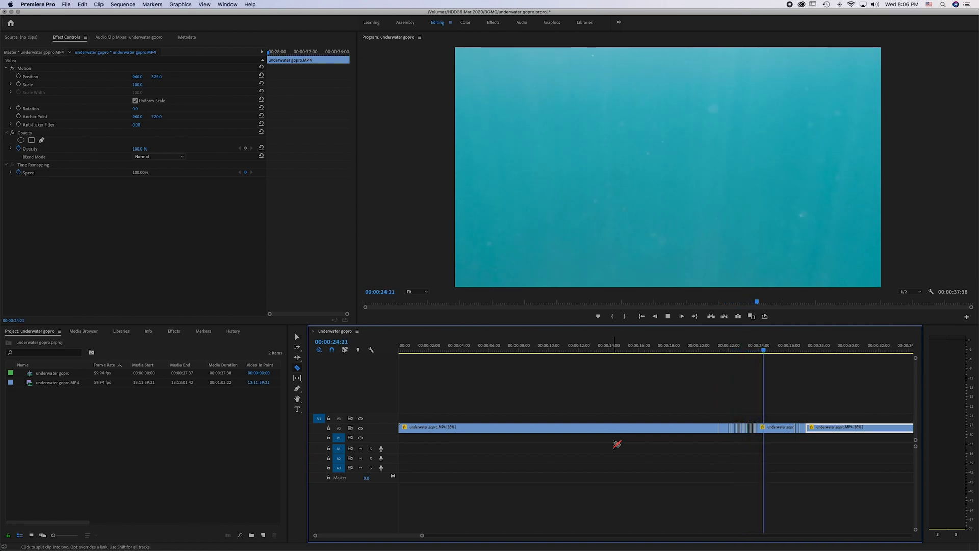
pyautogui.press('space')
pyautogui.scroll(5, 738, 381)
pyautogui.moveTo(813, 350); pyautogui.dragTo(764, 343)
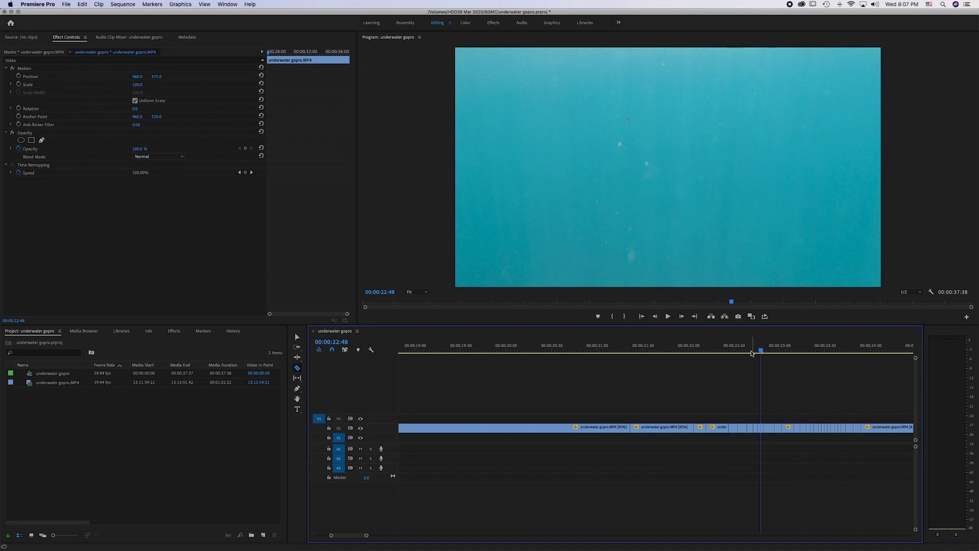
pyautogui.scroll(5, 745, 401)
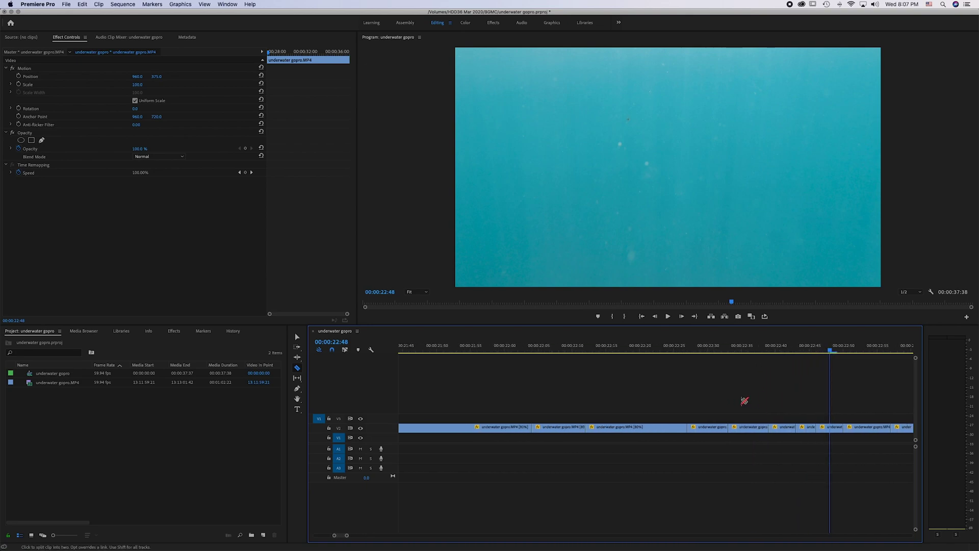
pyautogui.scroll(-5, 740, 403)
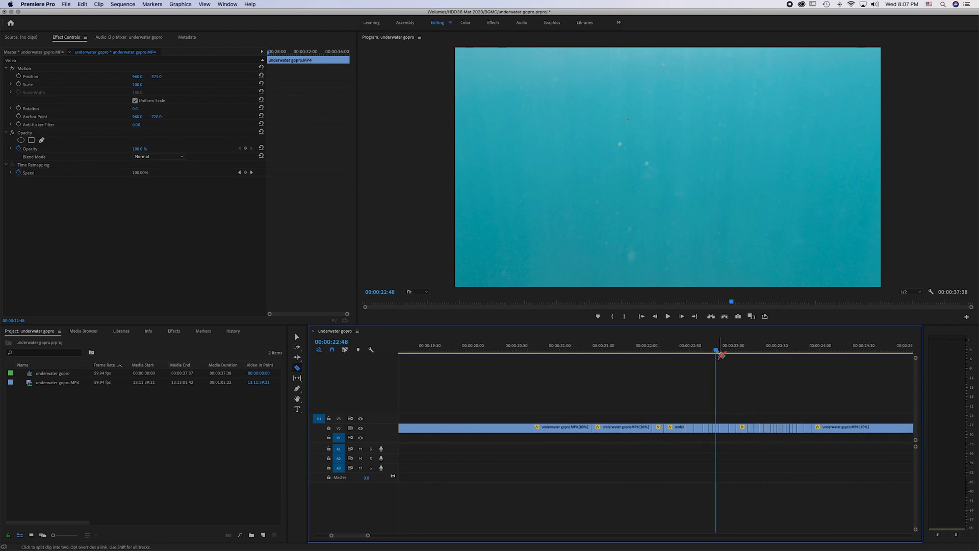
pyautogui.moveTo(715, 351); pyautogui.dragTo(750, 359)
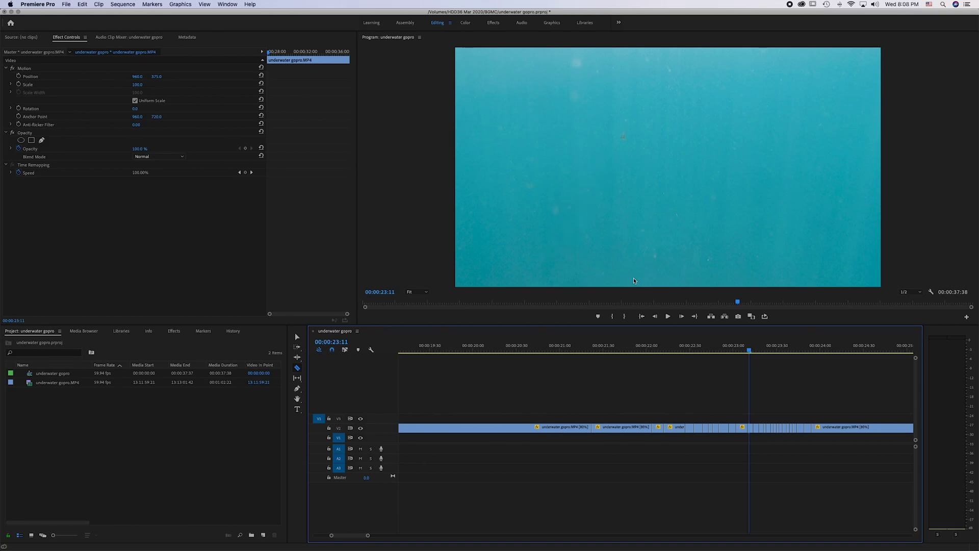
pyautogui.moveTo(751, 354); pyautogui.dragTo(812, 357)
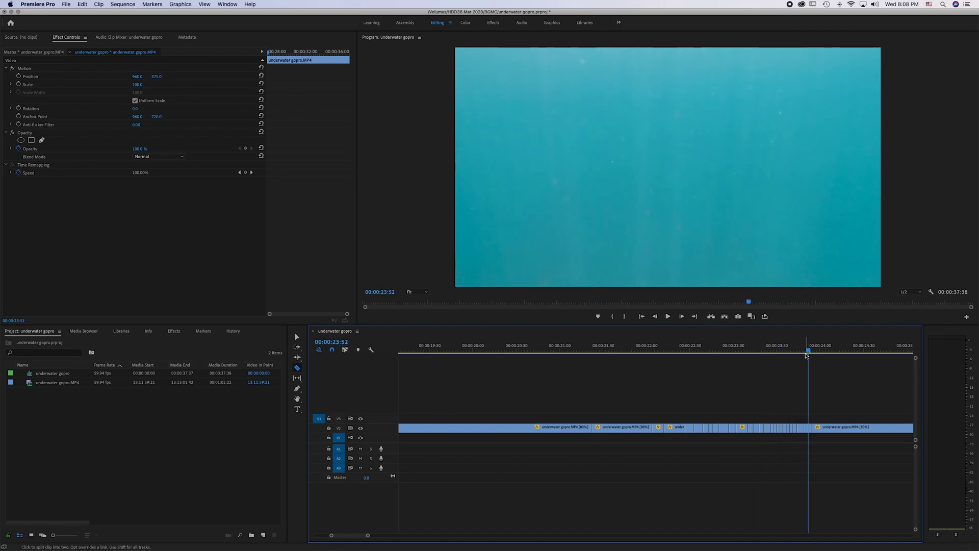
# Export the frame at 00:00:23:50, where a brown speck sits near the lower edge, as a PNG imported into the project
pyautogui.scroll(3, 801, 401)
pyautogui.scroll(3, 800, 401)
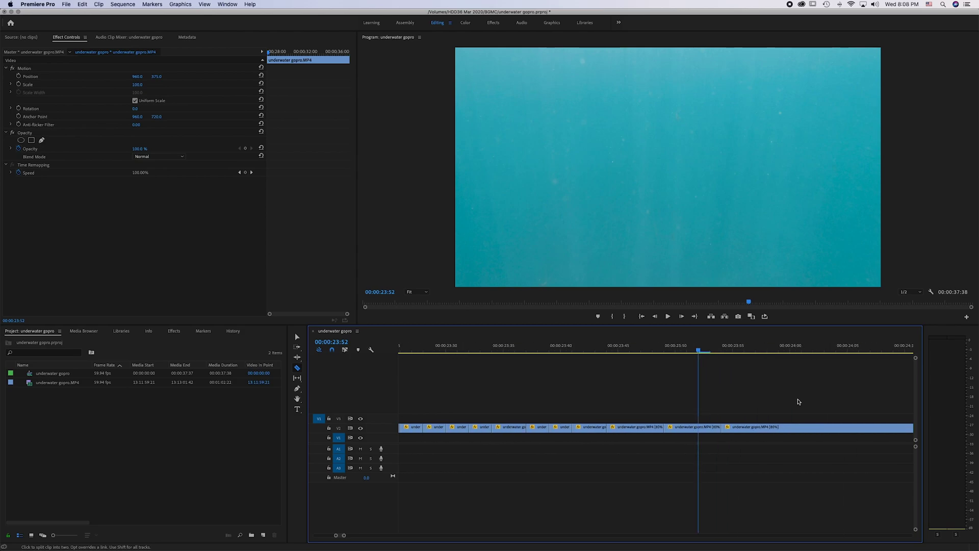
pyautogui.hscroll(1, 800, 401)
pyautogui.moveTo(652, 351); pyautogui.dragTo(623, 351)
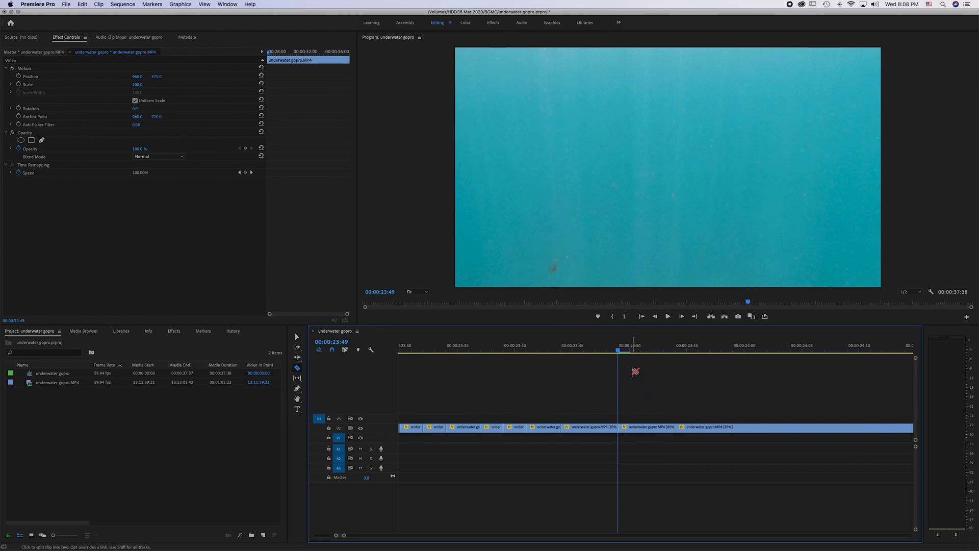
pyautogui.click(629, 352)
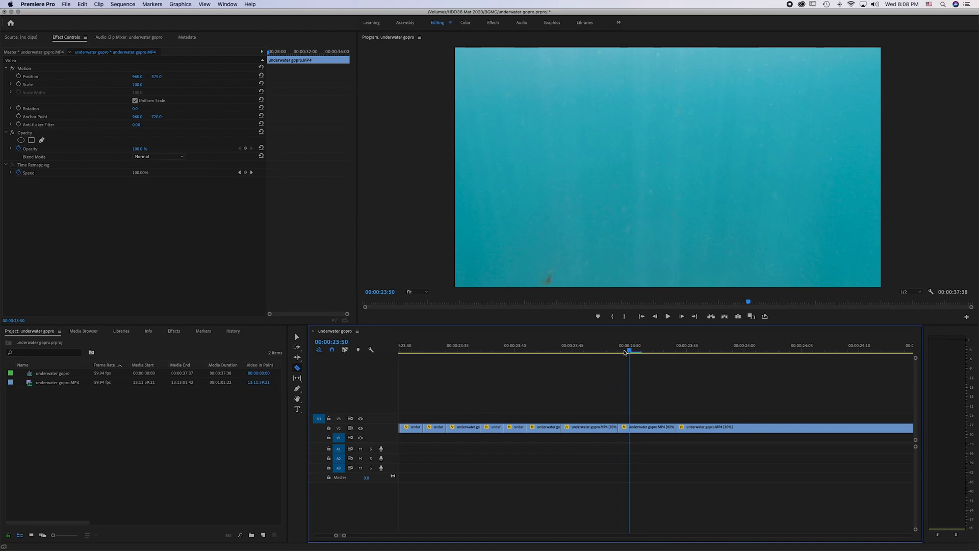
pyautogui.press('v')
pyautogui.click(656, 428)
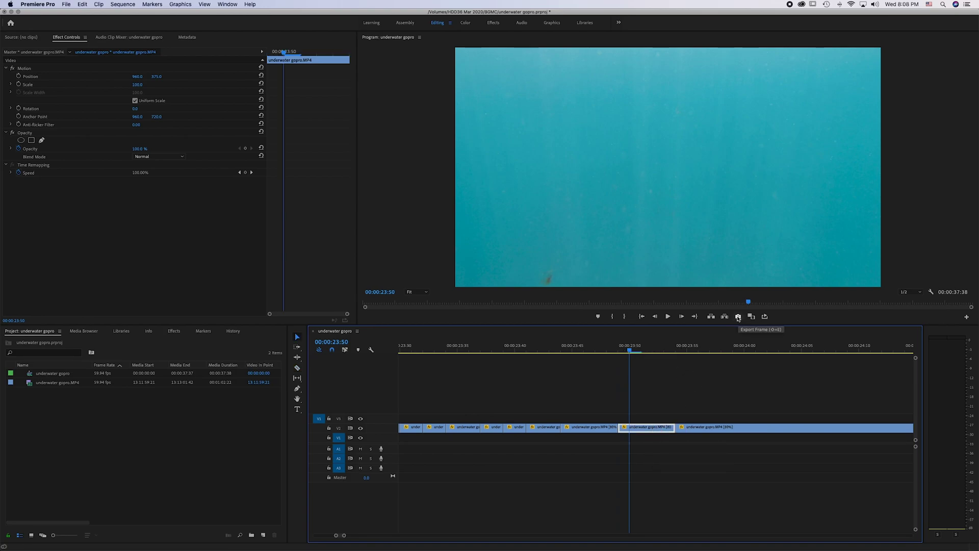
pyautogui.click(738, 317)
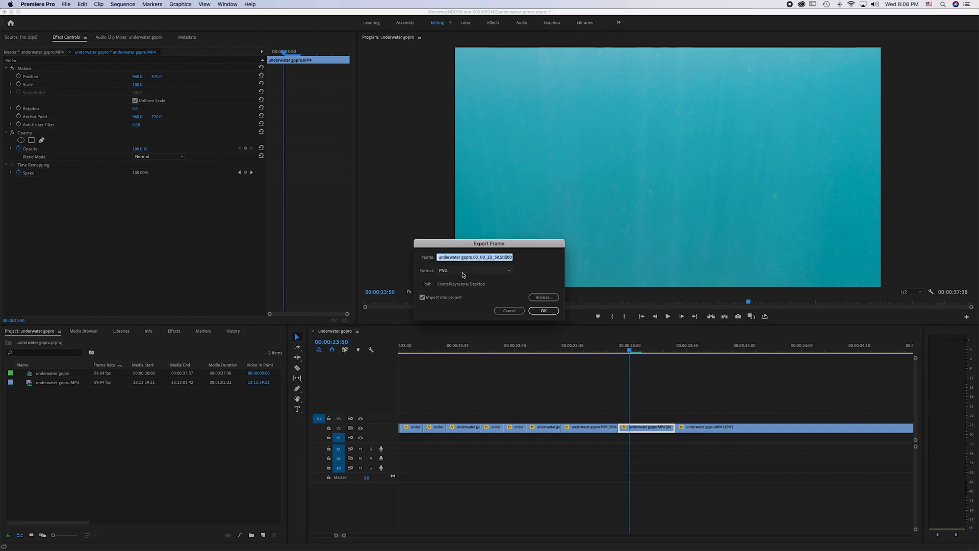
pyautogui.click(544, 311)
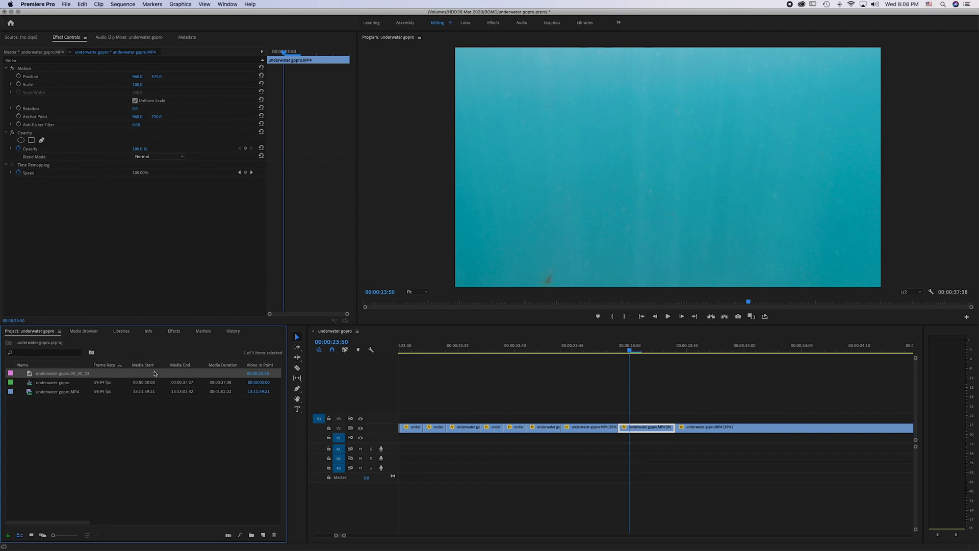
# Open the exported still in Adobe Photoshop, patch out the brown speck near its lower edge, and save the image
pyautogui.rightClick(31, 376)
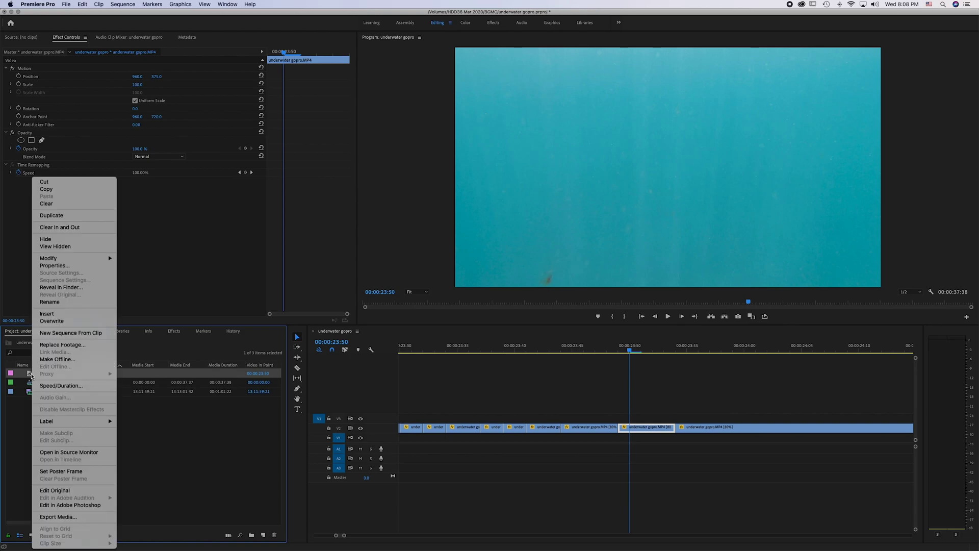
pyautogui.click(77, 506)
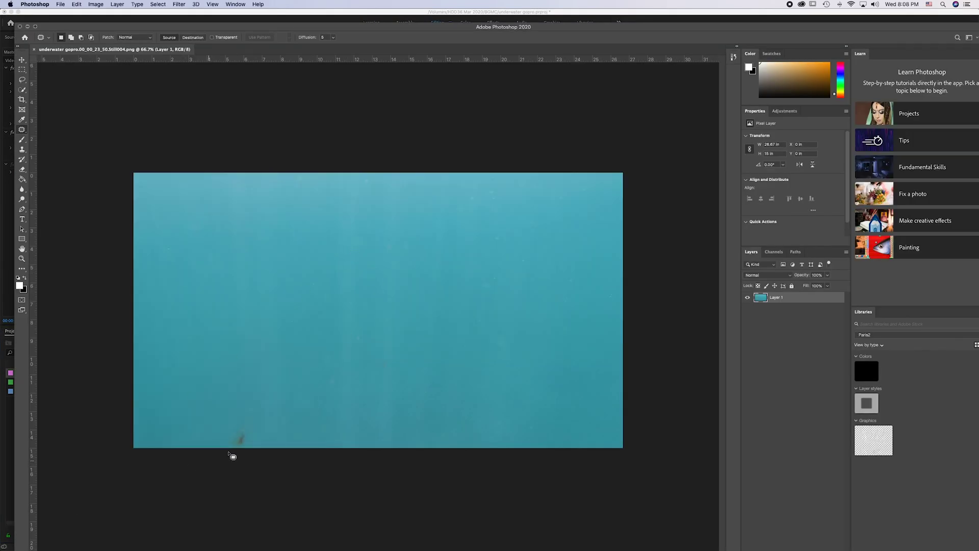
pyautogui.moveTo(260, 458); pyautogui.dragTo(214, 406)
pyautogui.hotkey('ctrl', 'd')
pyautogui.press('super+s')
pyautogui.click(20, 26)
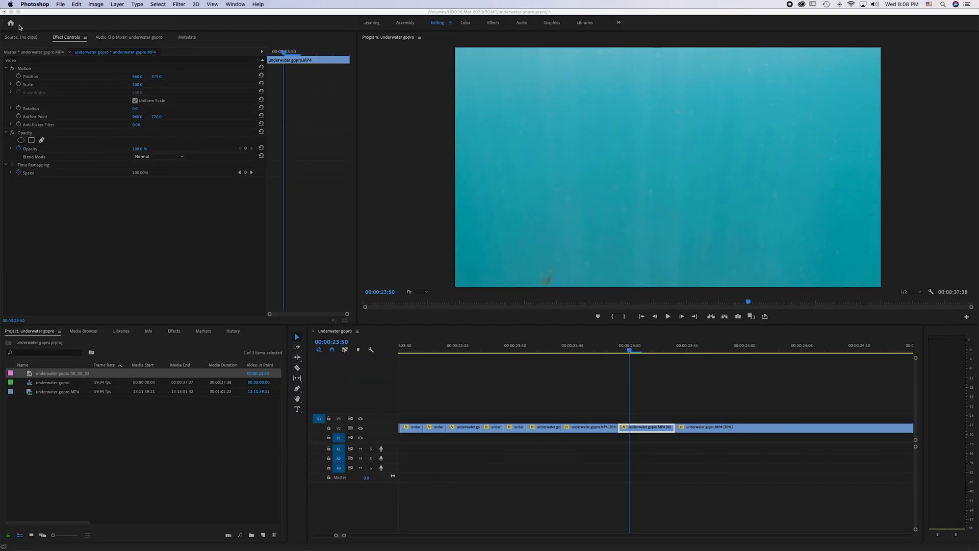
# Back in Premiere Pro, place the retouched still on the V1 track beneath the short clip starting at 00:00:23:49
pyautogui.click(30, 375)
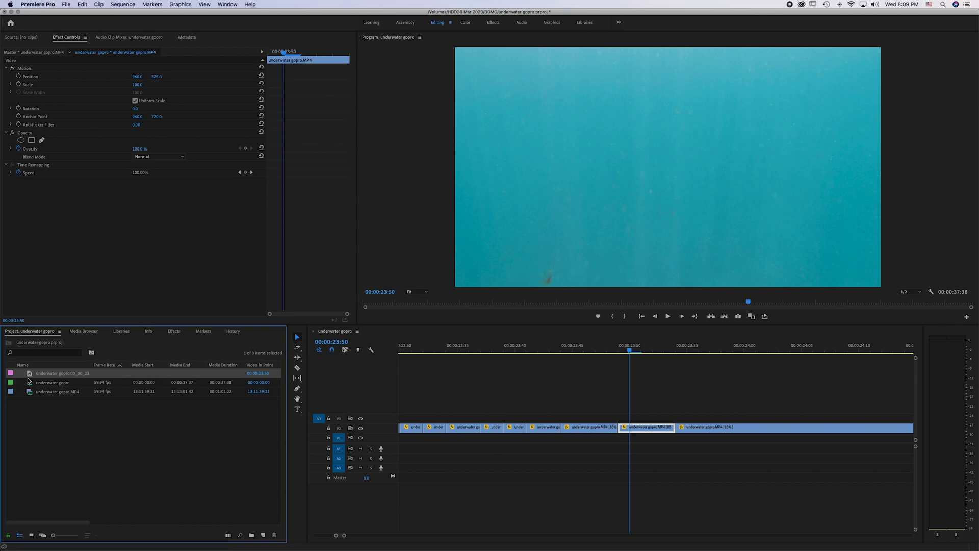
pyautogui.moveTo(29, 376); pyautogui.dragTo(627, 442)
pyautogui.press('-')
pyautogui.press('-')
pyautogui.press('-')
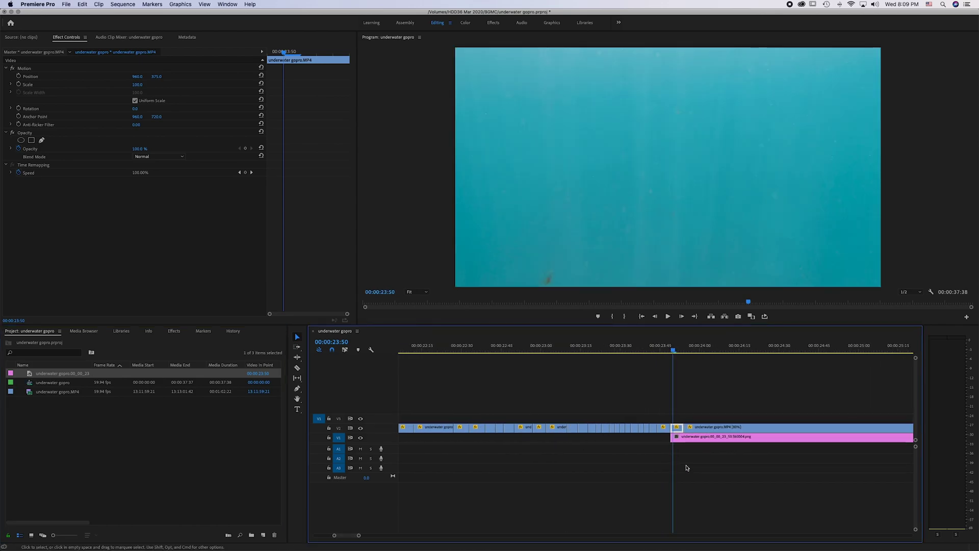
# Trim the end of the still on V1 to match the end of the short clip above it
pyautogui.hscroll(10, 686, 468)
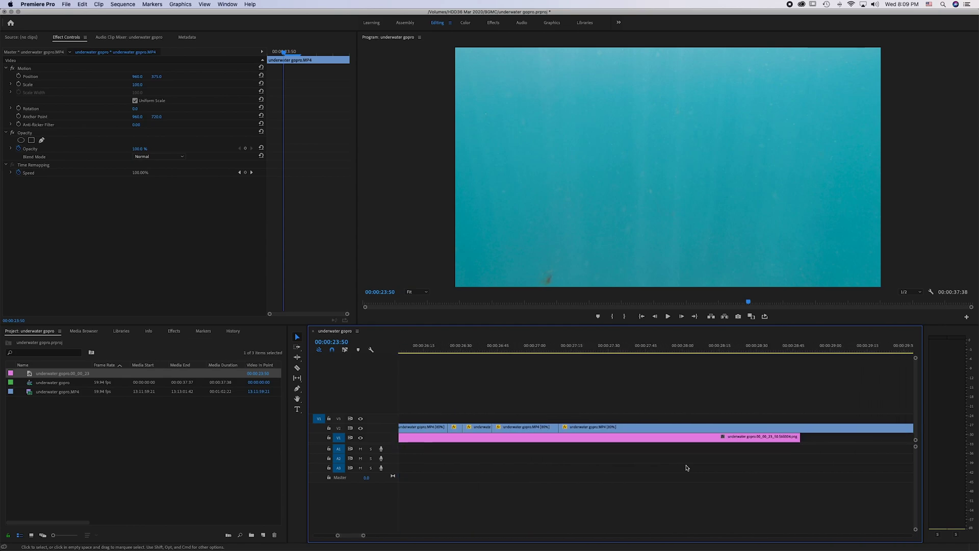
pyautogui.moveTo(799, 437); pyautogui.dragTo(568, 440)
pyautogui.hscroll(-5, 594, 444)
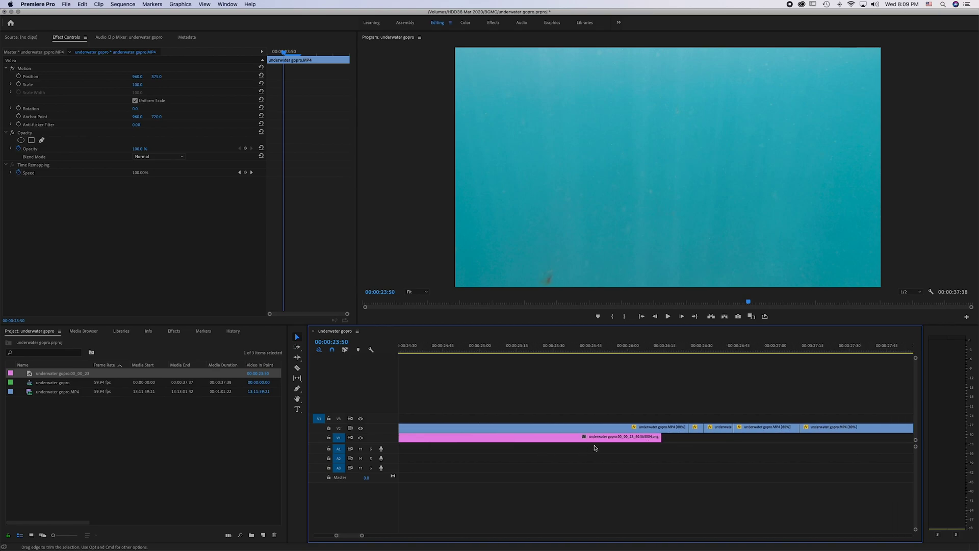
pyautogui.moveTo(658, 440); pyautogui.dragTo(425, 439)
pyautogui.hscroll(-5, 516, 441)
pyautogui.moveTo(688, 439); pyautogui.dragTo(590, 440)
pyautogui.press('=')
pyautogui.press('=')
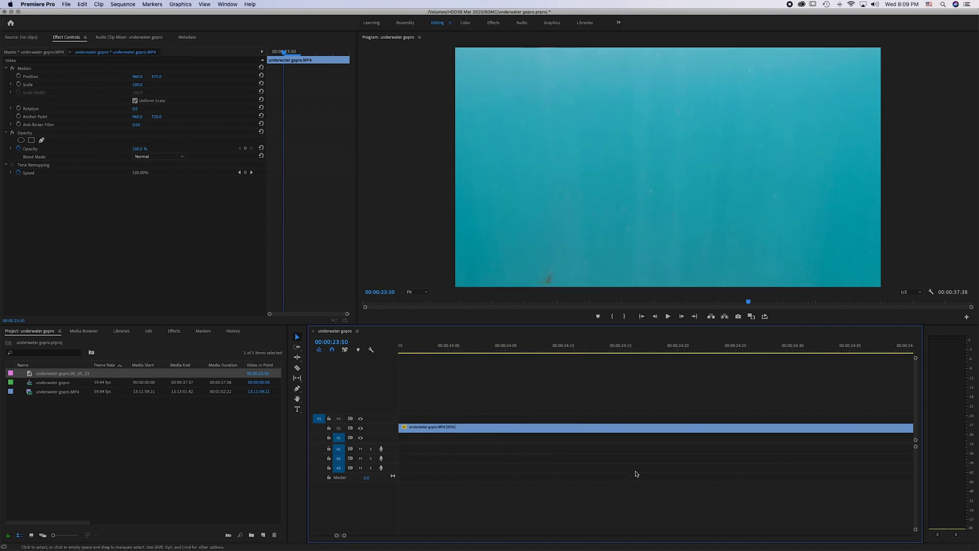
pyautogui.hscroll(1, 636, 474)
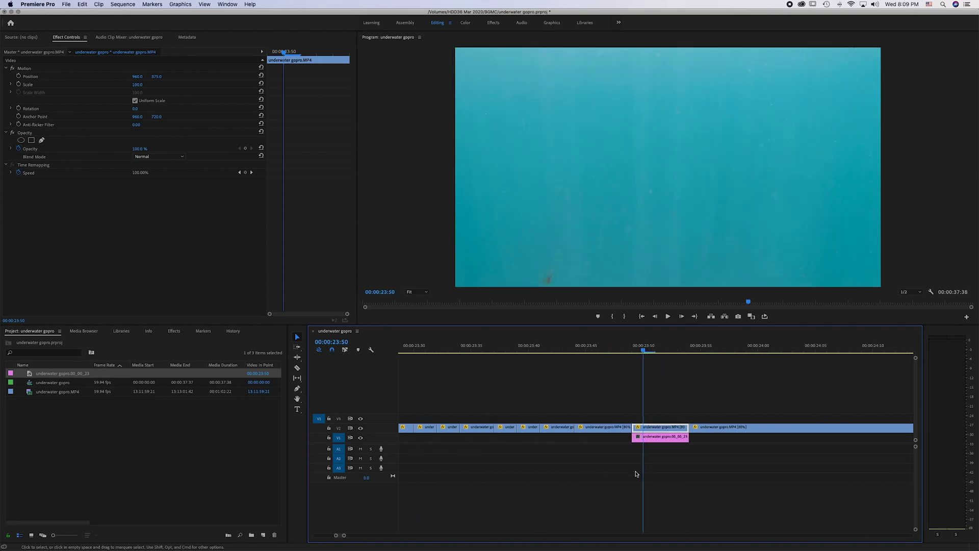
# Hide and reshow the V2 footage track to compare it with the still, and move the playhead to 00:00:23:49
pyautogui.click(360, 428)
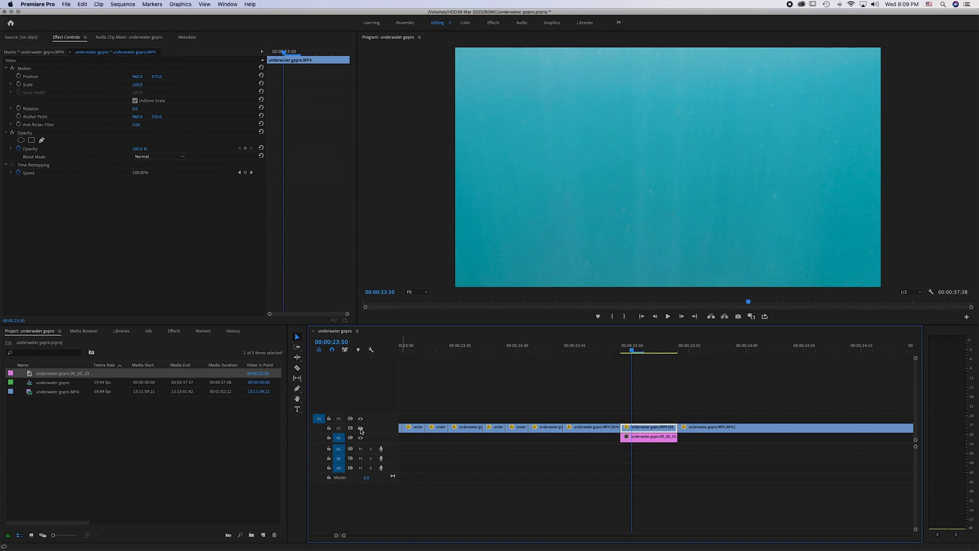
pyautogui.click(361, 429)
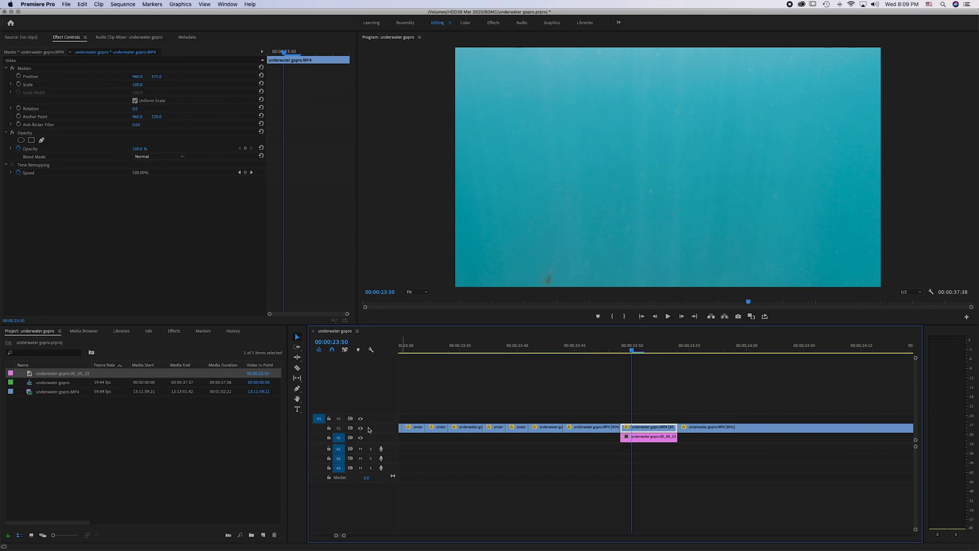
pyautogui.moveTo(631, 353)
pyautogui.mouseDown()
pyautogui.moveTo(653, 353)
pyautogui.moveTo(621, 355)
pyautogui.mouseUp()
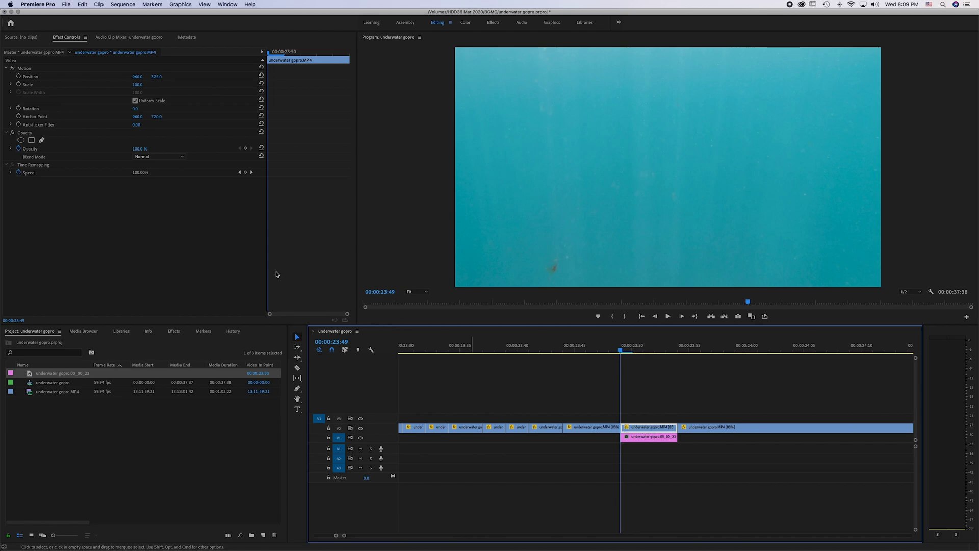
# Add an inverted, feathered elliptical opacity mask to the short clip, shrunk around the brown speck, and scrub across to check it
pyautogui.click(20, 141)
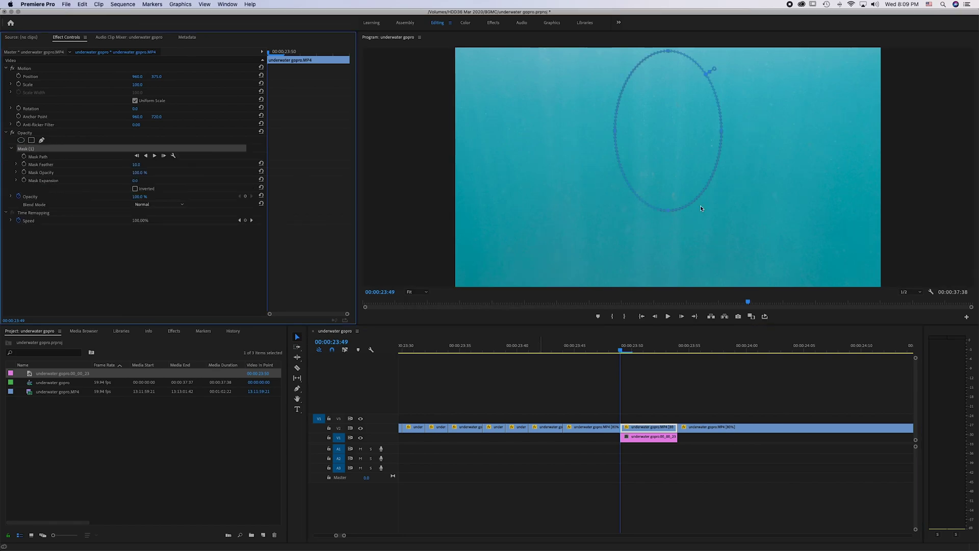
pyautogui.moveTo(671, 100); pyautogui.dragTo(559, 217)
pyautogui.click(135, 189)
pyautogui.moveTo(557, 158); pyautogui.dragTo(597, 180)
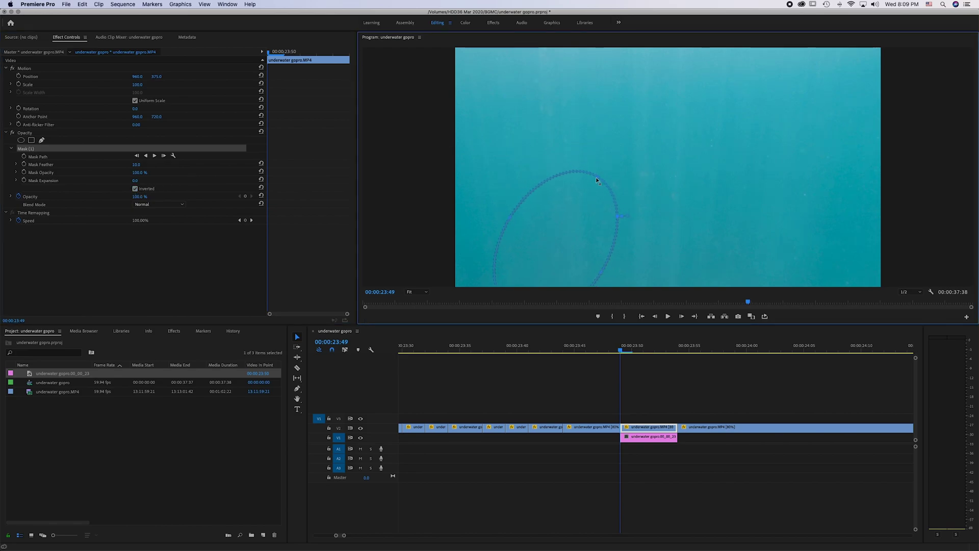
pyautogui.moveTo(507, 219); pyautogui.dragTo(610, 171)
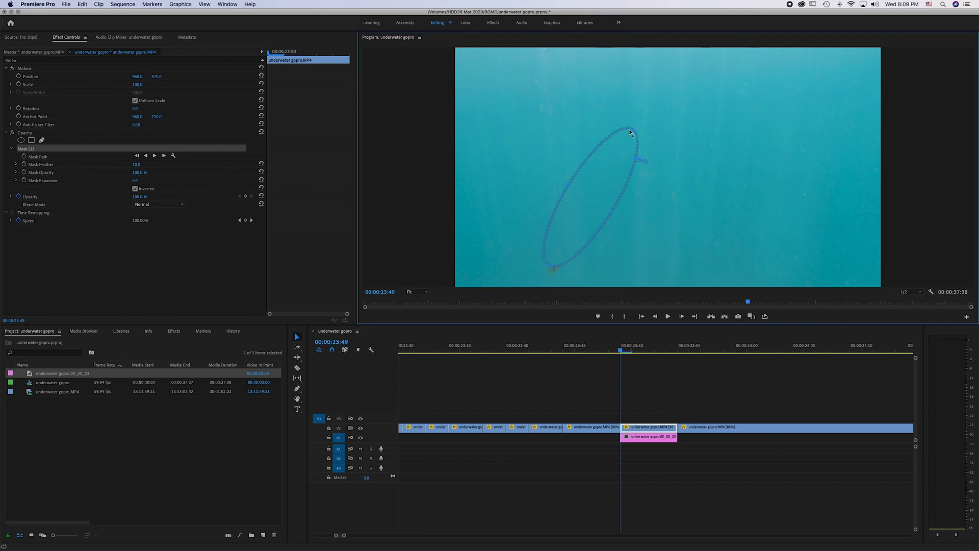
pyautogui.moveTo(631, 130); pyautogui.dragTo(555, 267)
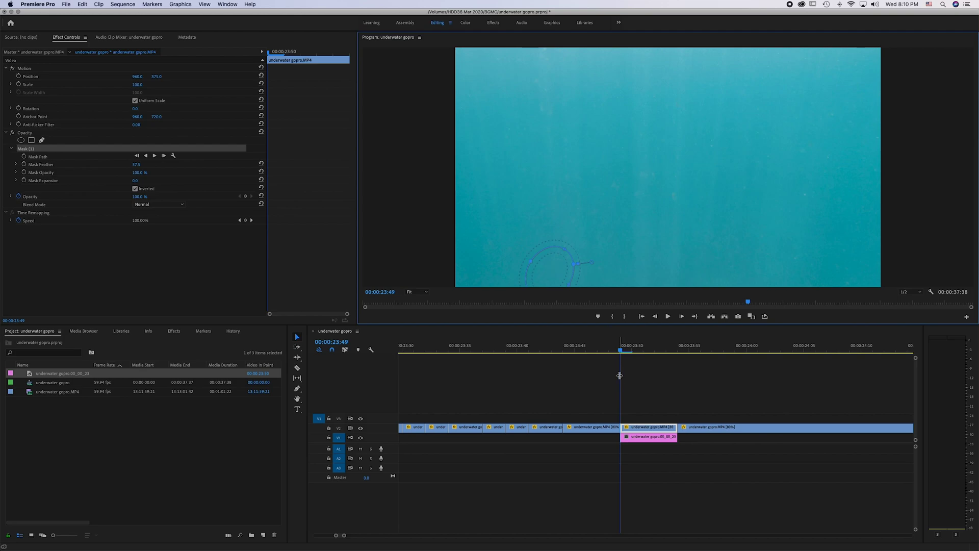
pyautogui.click(610, 350)
pyautogui.moveTo(614, 350); pyautogui.dragTo(655, 350)
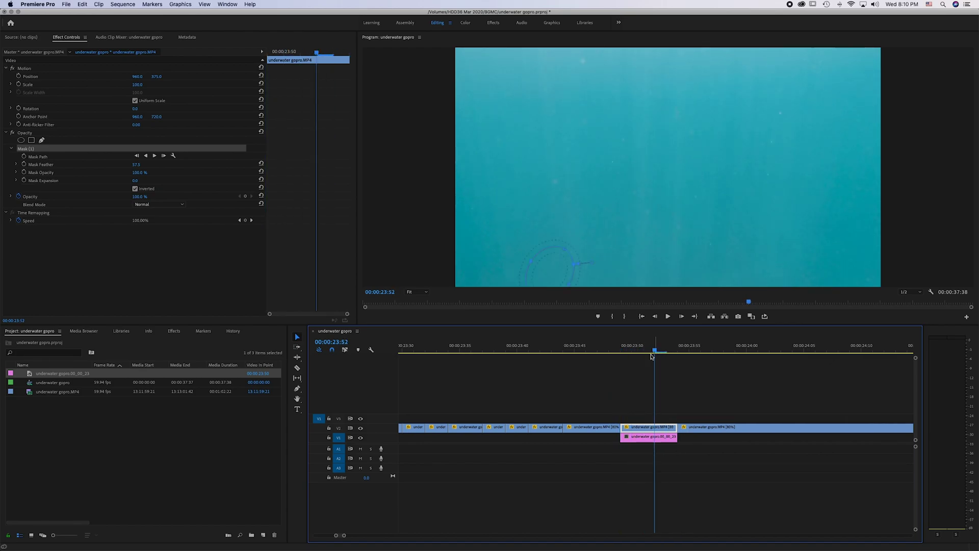
# Split the V2 clip preceding the masked one at 00:00:23:47
pyautogui.click(598, 432)
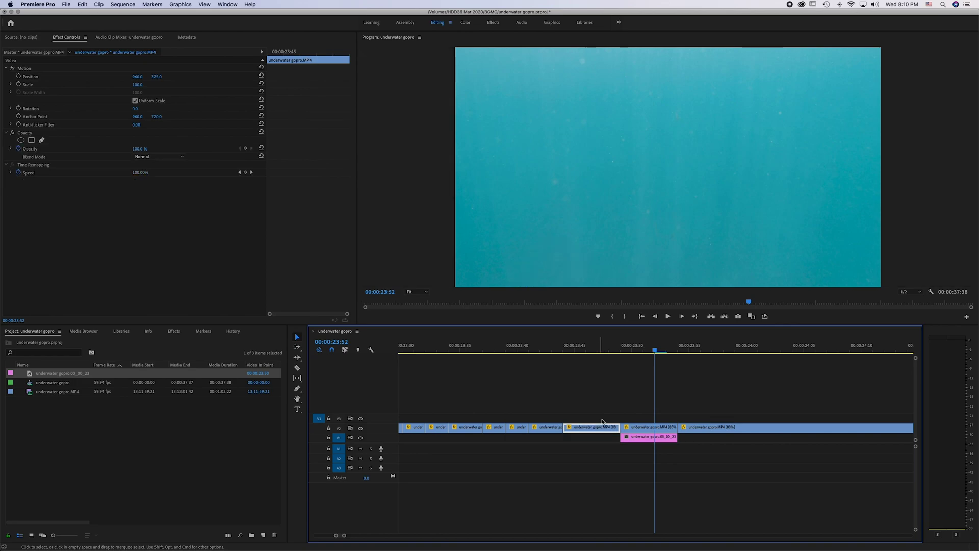
pyautogui.moveTo(634, 351); pyautogui.dragTo(595, 354)
pyautogui.press('c')
pyautogui.click(595, 428)
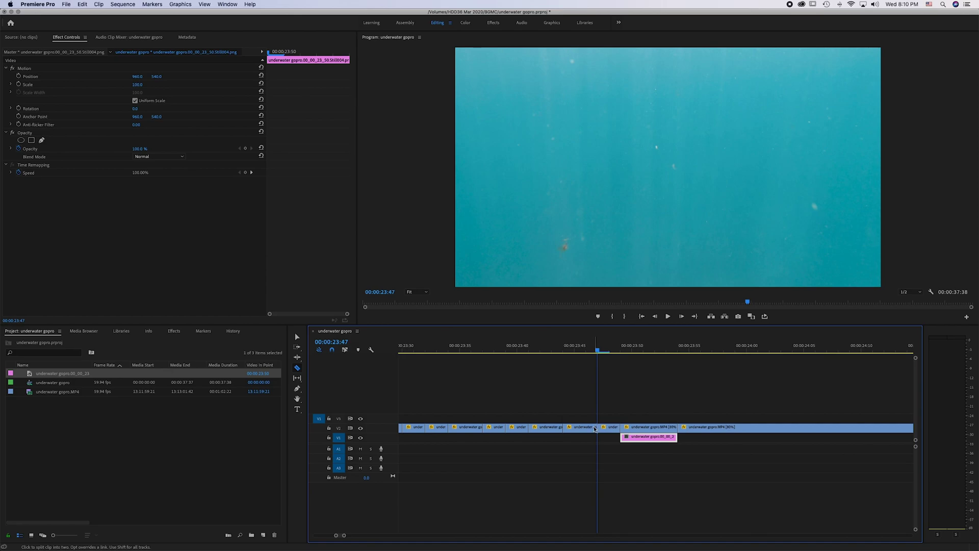
# Step through the frames around 00:00:23:46 and 00:00:23:47 to examine the brown speck's position
pyautogui.moveTo(437, 549)
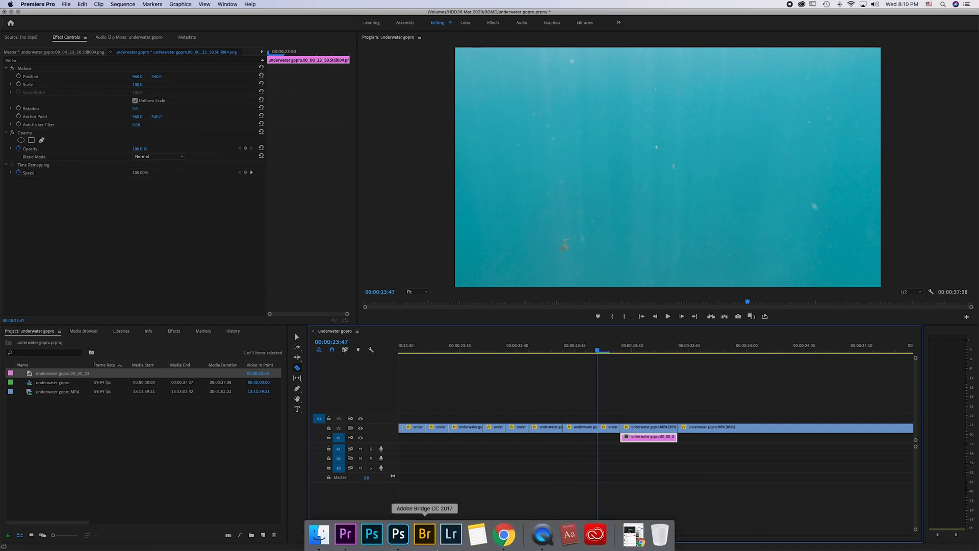
pyautogui.press('v')
pyautogui.click(612, 428)
pyautogui.click(608, 352)
pyautogui.click(608, 352)
pyautogui.click(598, 352)
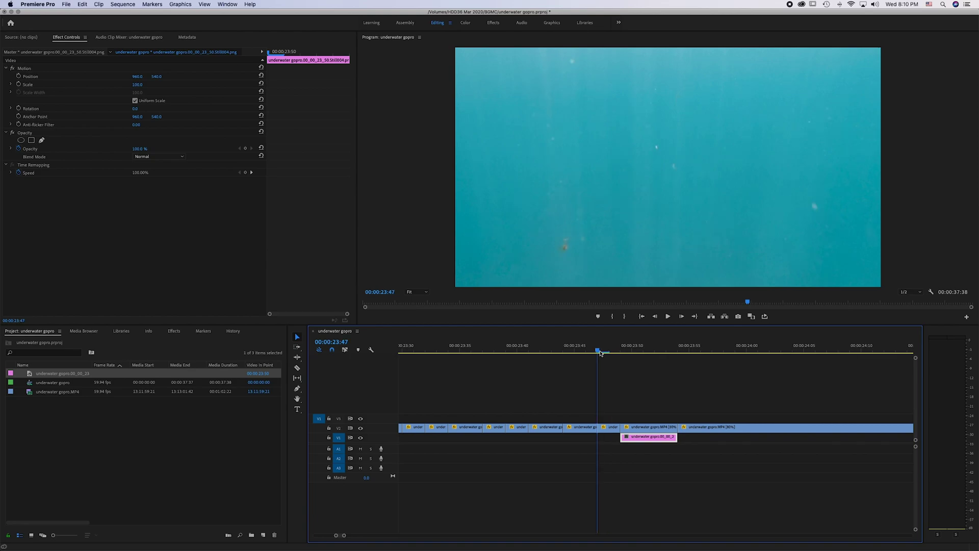
pyautogui.moveTo(591, 353)
pyautogui.mouseDown()
pyautogui.moveTo(609, 352)
pyautogui.moveTo(583, 352)
pyautogui.mouseUp()
pyautogui.click(574, 352)
pyautogui.click(586, 352)
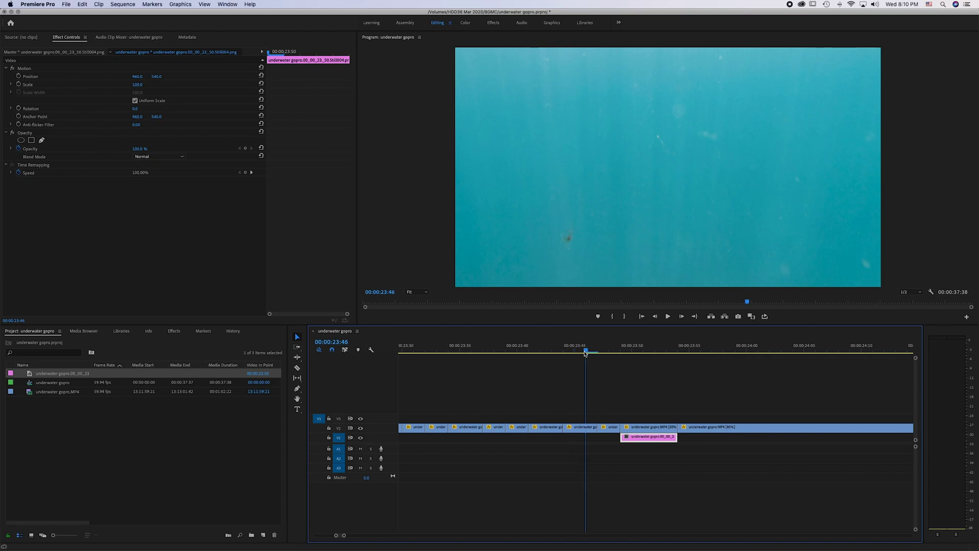
# Export the frame at 00:00:23:48 of the short V2 clip as a PNG and import it into the project
pyautogui.click(610, 431)
pyautogui.click(608, 351)
pyautogui.moveTo(610, 350)
pyautogui.mouseDown()
pyautogui.moveTo(621, 350)
pyautogui.moveTo(609, 351)
pyautogui.mouseUp()
pyautogui.click(613, 430)
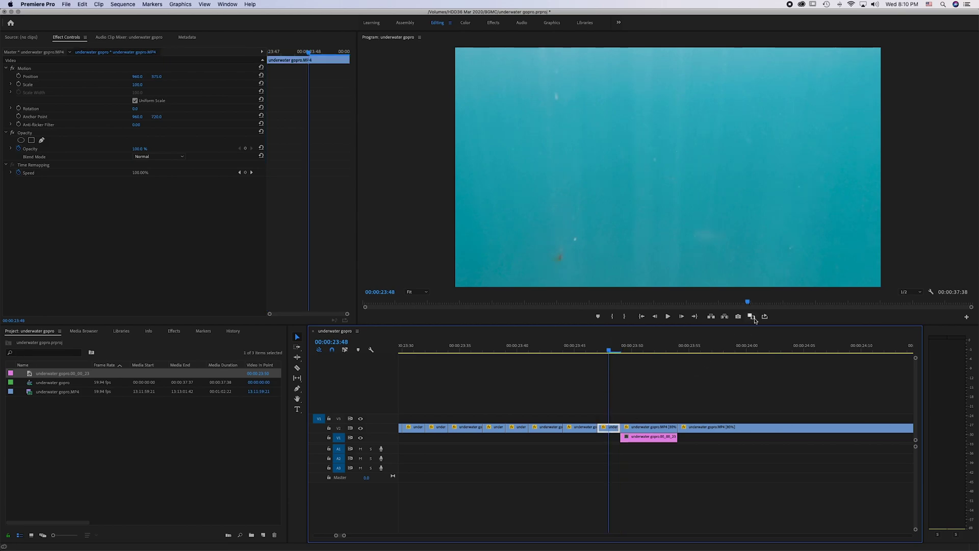
pyautogui.click(738, 316)
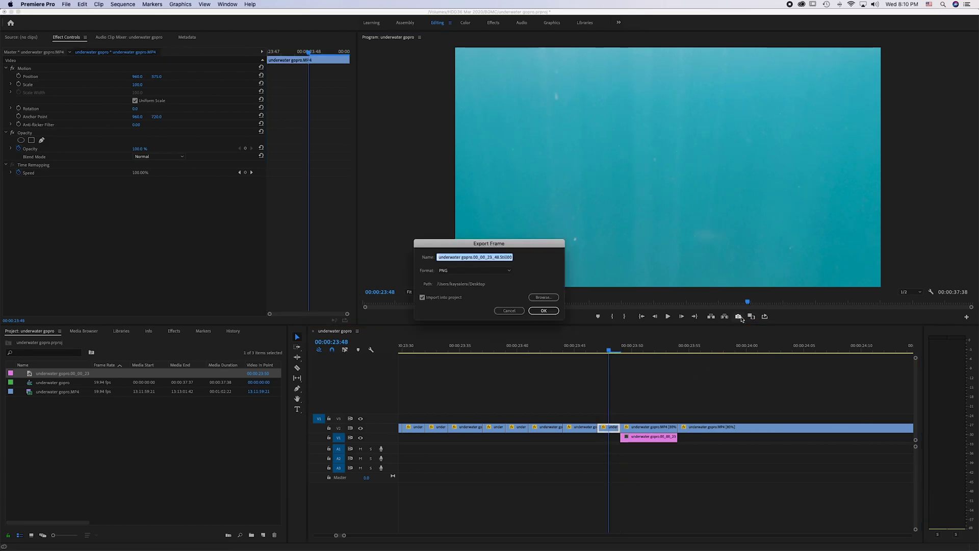
pyautogui.click(548, 313)
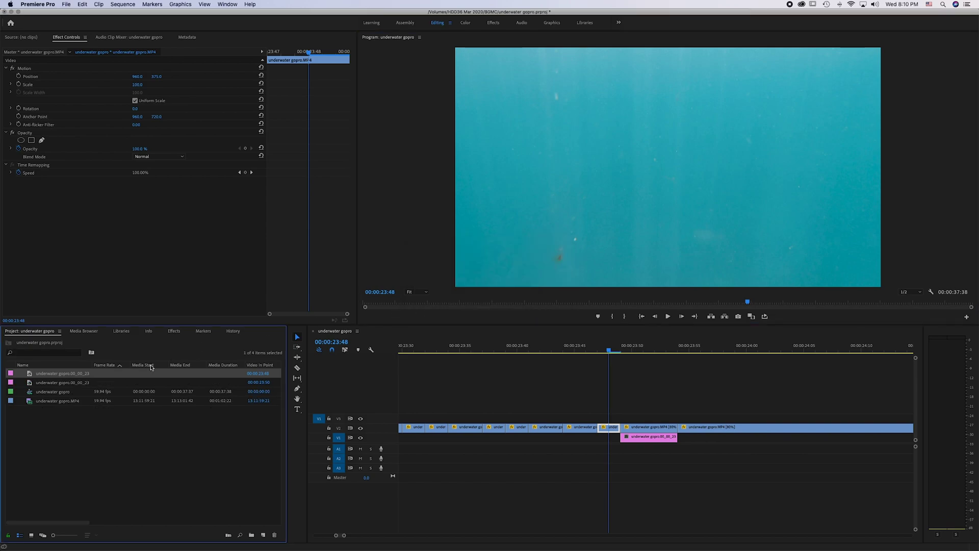
# Open the 00:00:23:48 still in Photoshop, patch out the brown speck with clean water, save and close it, and return to Premiere Pro
pyautogui.rightClick(64, 376)
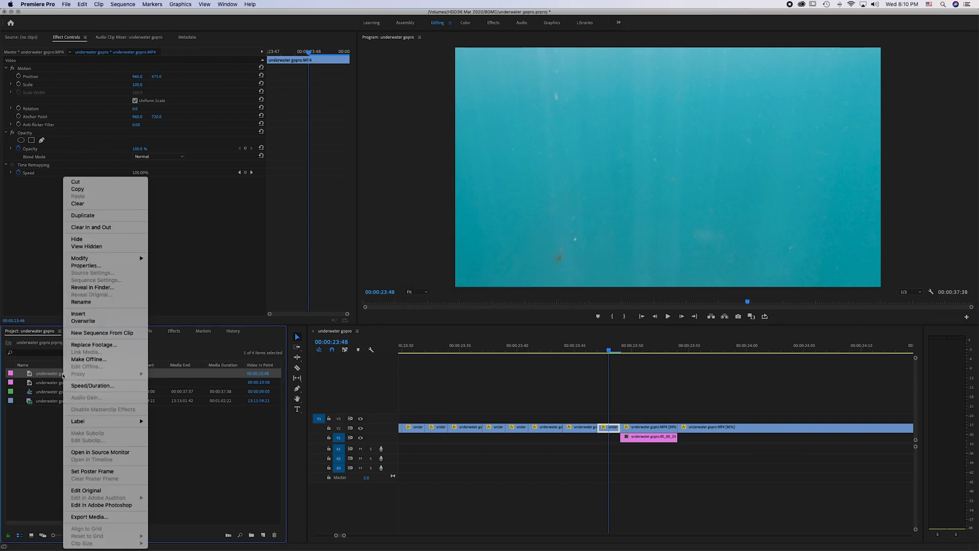
pyautogui.click(98, 506)
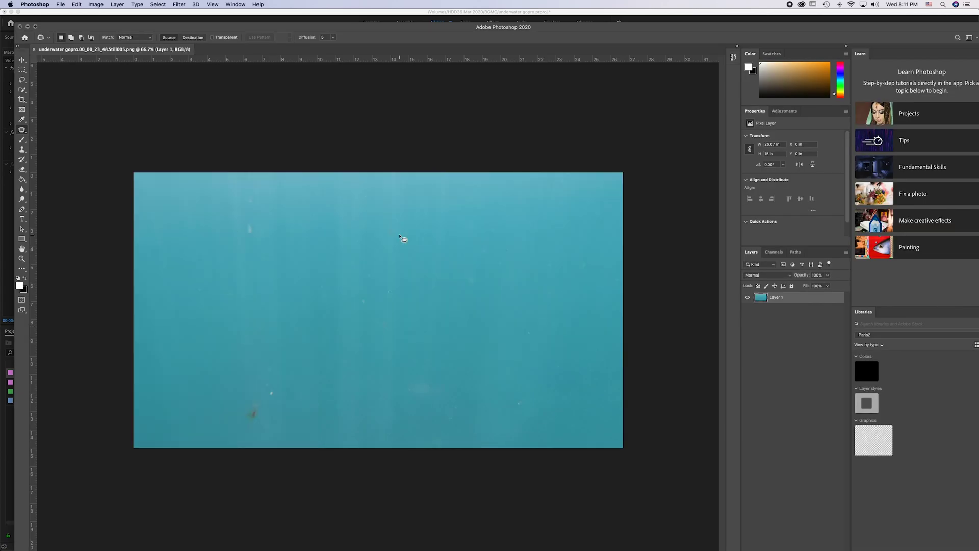
pyautogui.moveTo(278, 379)
pyautogui.mouseDown()
pyautogui.moveTo(240, 421)
pyautogui.moveTo(278, 406)
pyautogui.mouseUp()
pyautogui.moveTo(271, 406); pyautogui.dragTo(350, 402)
pyautogui.press('super+s')
pyautogui.click(33, 49)
pyautogui.click(55, 13)
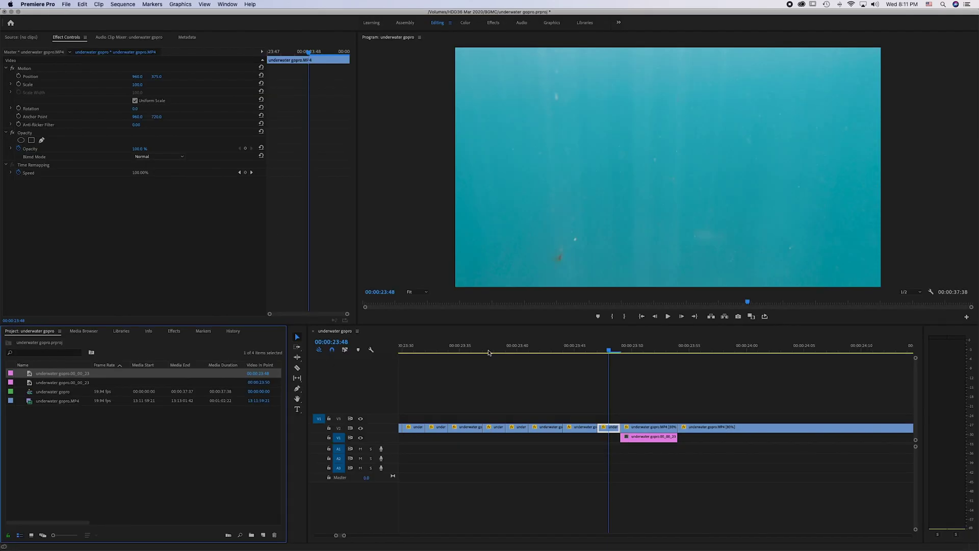
# Add the retouched 00:00:23:48 still to the timeline, trim it to the short clip's length, and place it on V1 directly beneath that clip
pyautogui.moveTo(153, 373); pyautogui.dragTo(724, 417)
pyautogui.press('-')
pyautogui.press('-')
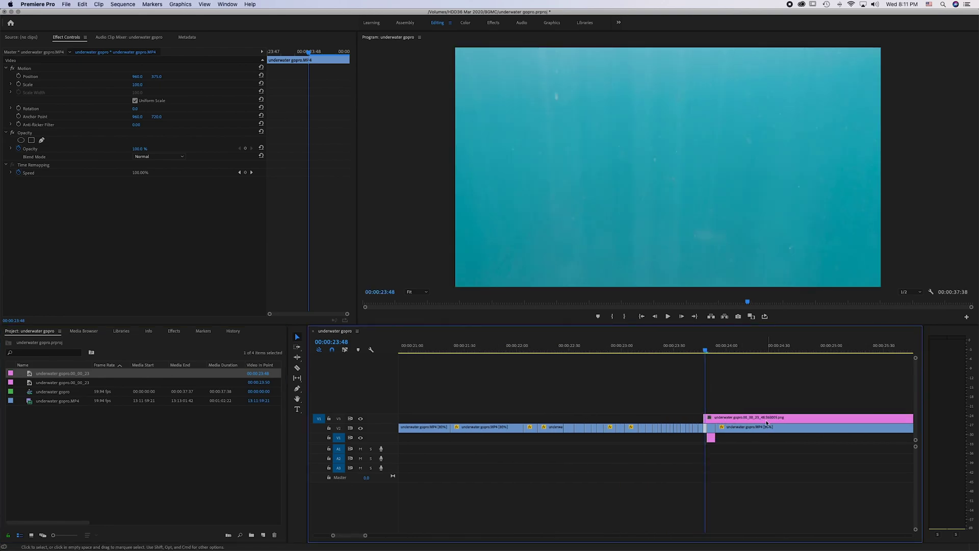
pyautogui.scroll(-10, 724, 421)
pyautogui.moveTo(715, 418); pyautogui.dragTo(388, 422)
pyautogui.scroll(5, 459, 423)
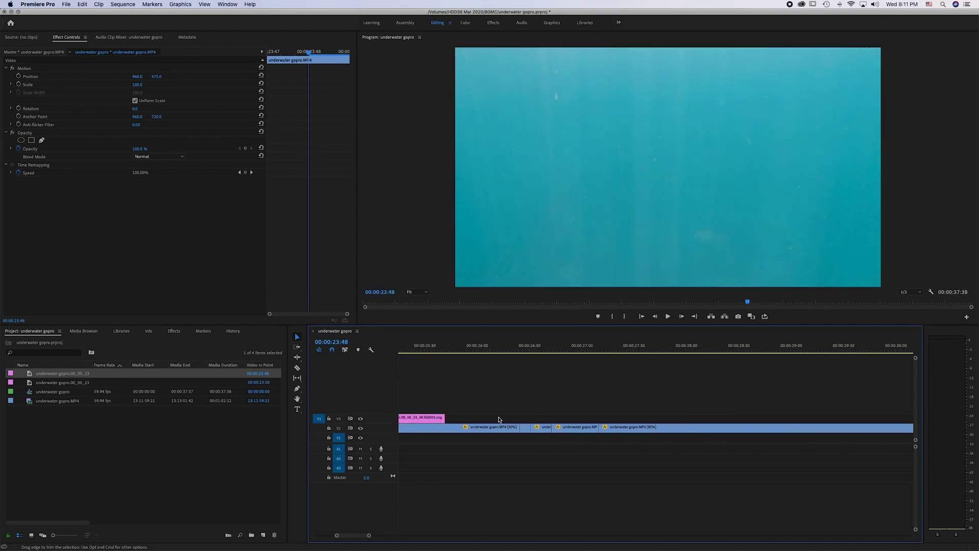
pyautogui.moveTo(699, 418); pyautogui.dragTo(499, 418)
pyautogui.scroll(6, 573, 411)
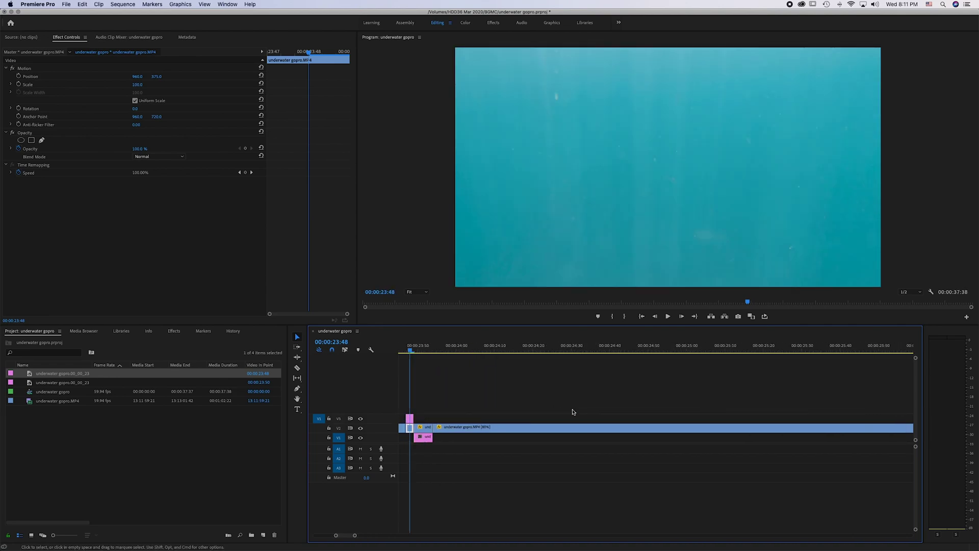
pyautogui.moveTo(689, 422); pyautogui.dragTo(687, 431)
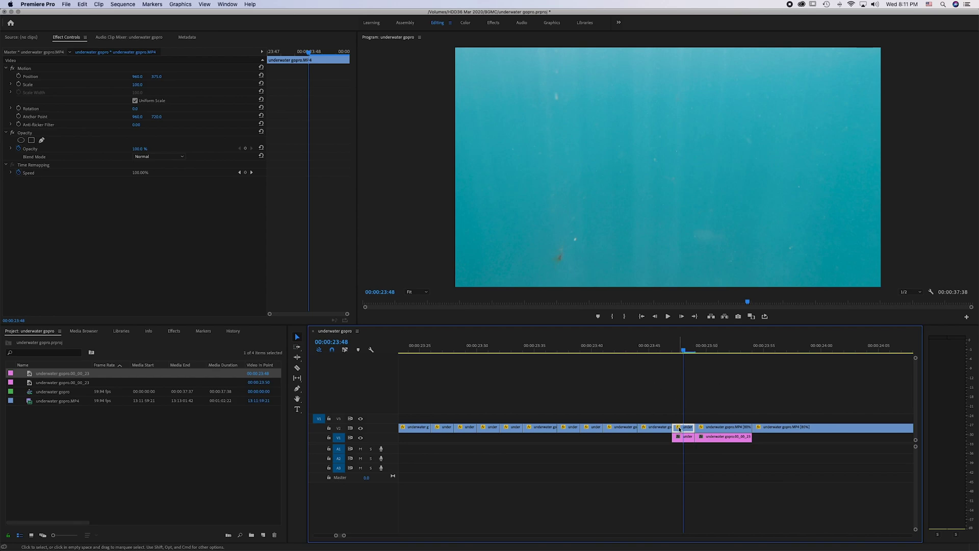
# Mask out the speck on the 00:00:23:48 clip with an inverted elliptical opacity mask shrunk around it, and check the neighbouring frames
pyautogui.click(20, 141)
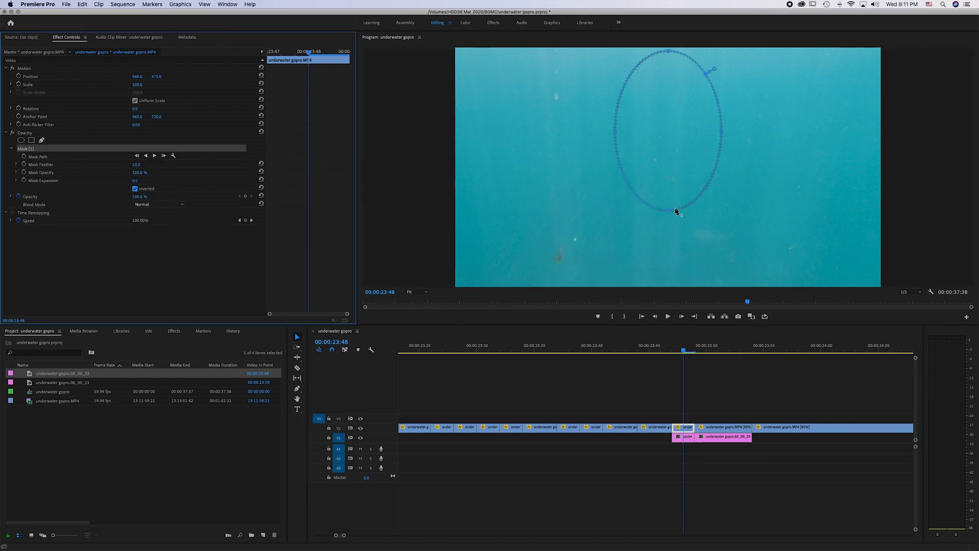
pyautogui.moveTo(669, 215); pyautogui.dragTo(625, 207)
pyautogui.moveTo(653, 151); pyautogui.dragTo(557, 277)
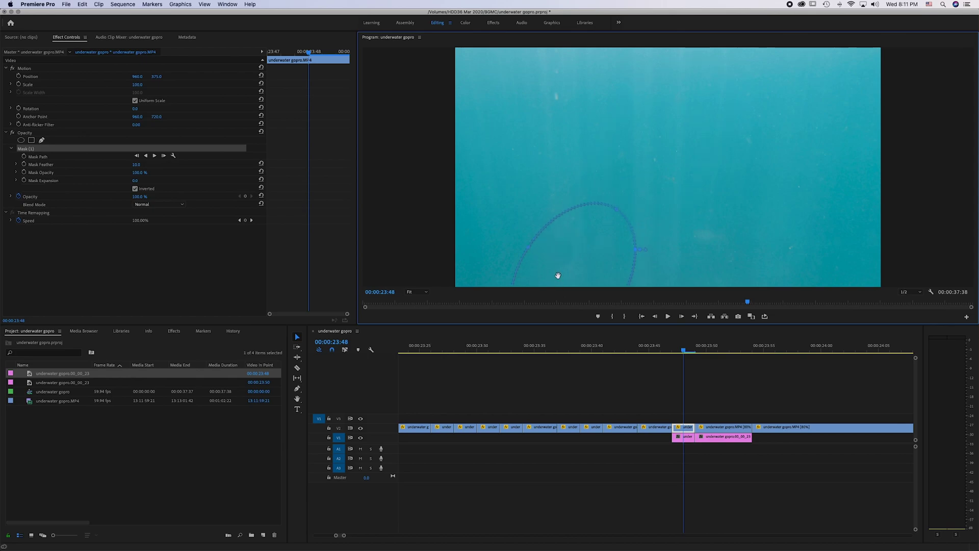
pyautogui.moveTo(606, 191); pyautogui.dragTo(573, 254)
pyautogui.moveTo(567, 269); pyautogui.dragTo(566, 243)
pyautogui.click(678, 351)
pyautogui.press('Right')
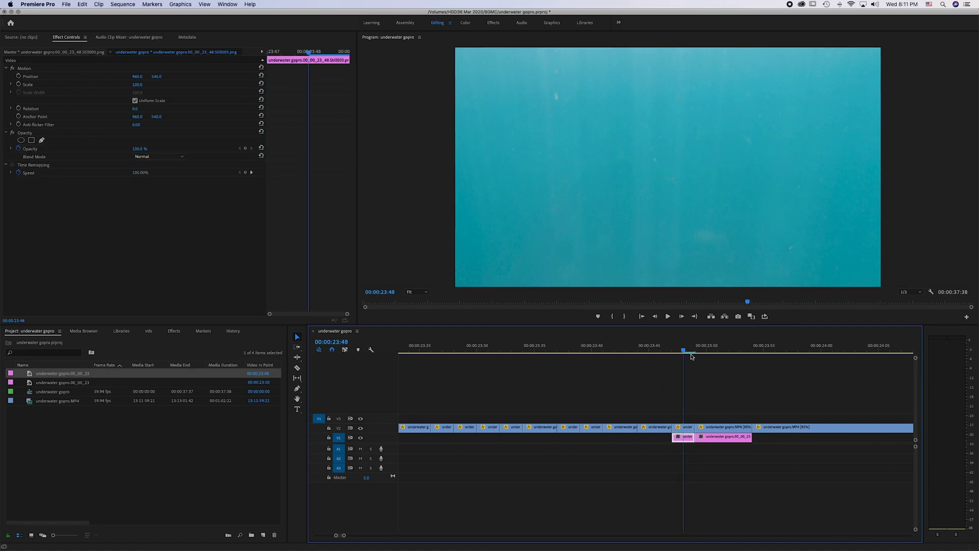
pyautogui.press('Left')
pyautogui.click(697, 355)
pyautogui.moveTo(697, 357)
pyautogui.mouseDown()
pyautogui.moveTo(674, 357)
pyautogui.moveTo(694, 357)
pyautogui.mouseUp()
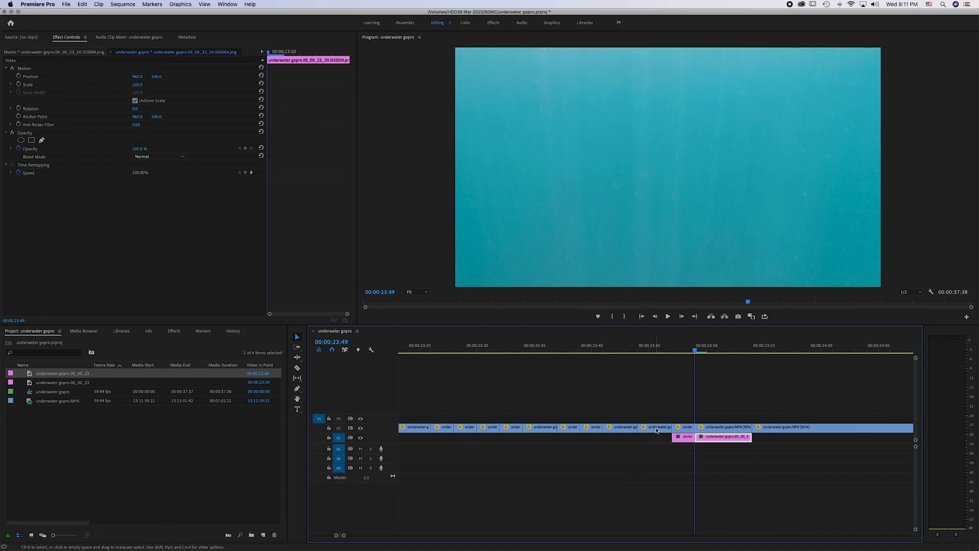
# Export the frame at 00:00:23:45 of the preceding V2 clip as a PNG and import it into the project
pyautogui.click(657, 431)
pyautogui.click(656, 345)
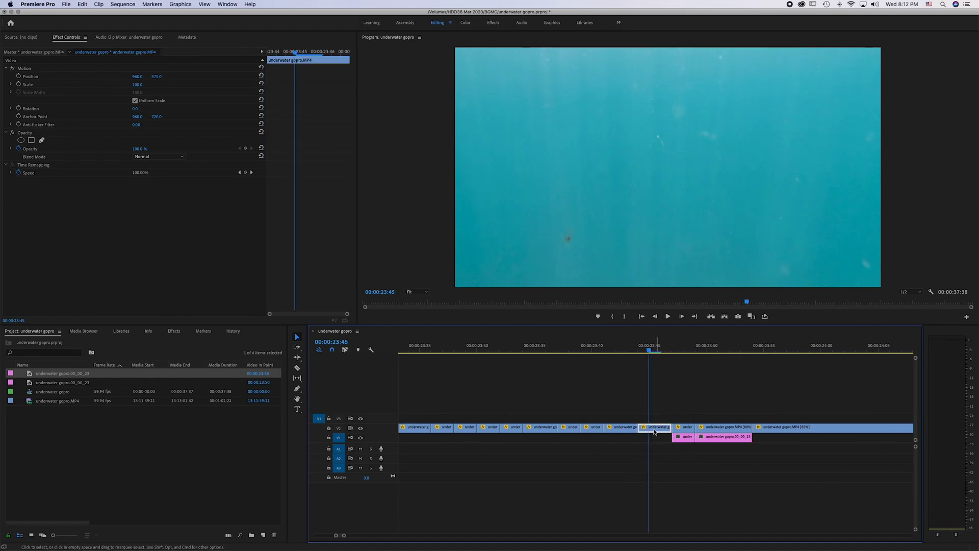
pyautogui.moveTo(650, 350)
pyautogui.mouseDown()
pyautogui.moveTo(640, 350)
pyautogui.moveTo(671, 351)
pyautogui.moveTo(639, 351)
pyautogui.moveTo(647, 353)
pyautogui.mouseUp()
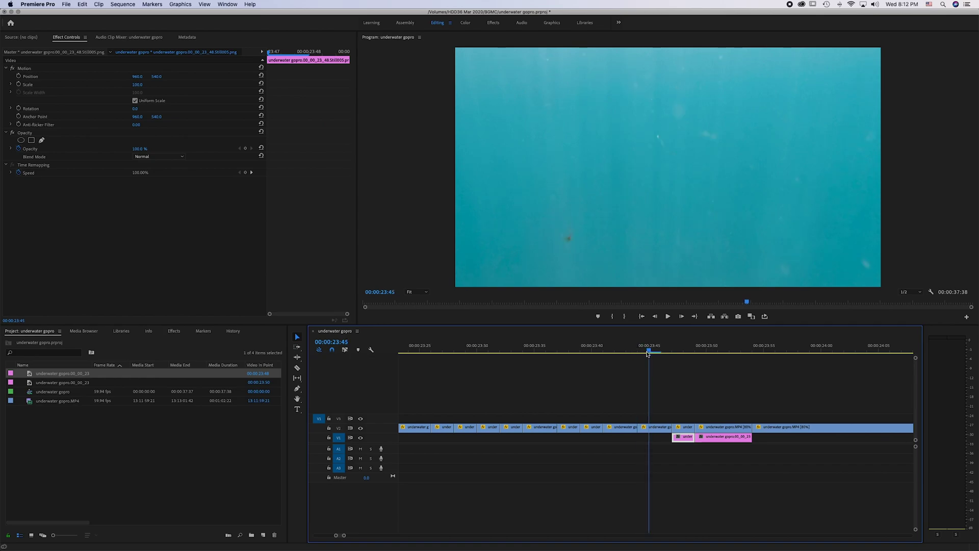
pyautogui.click(659, 430)
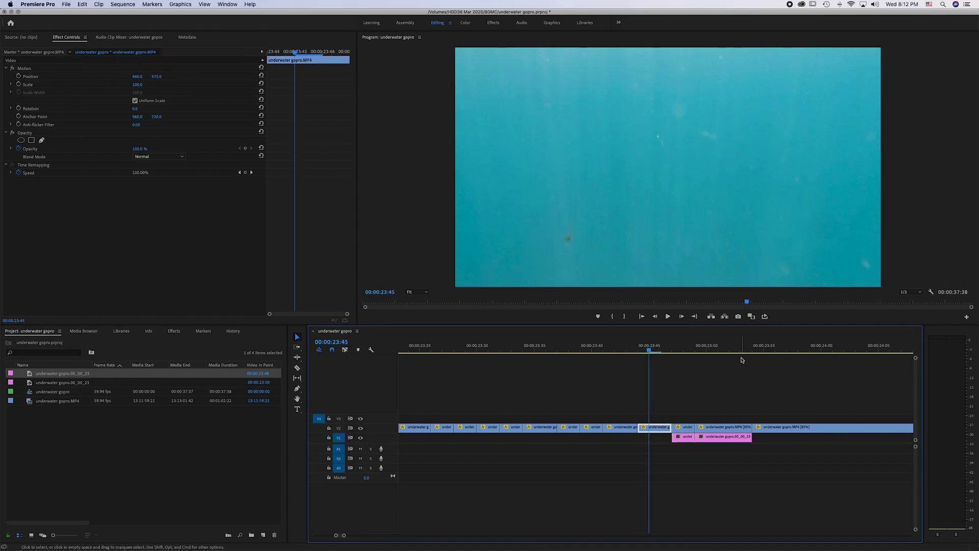
pyautogui.click(738, 316)
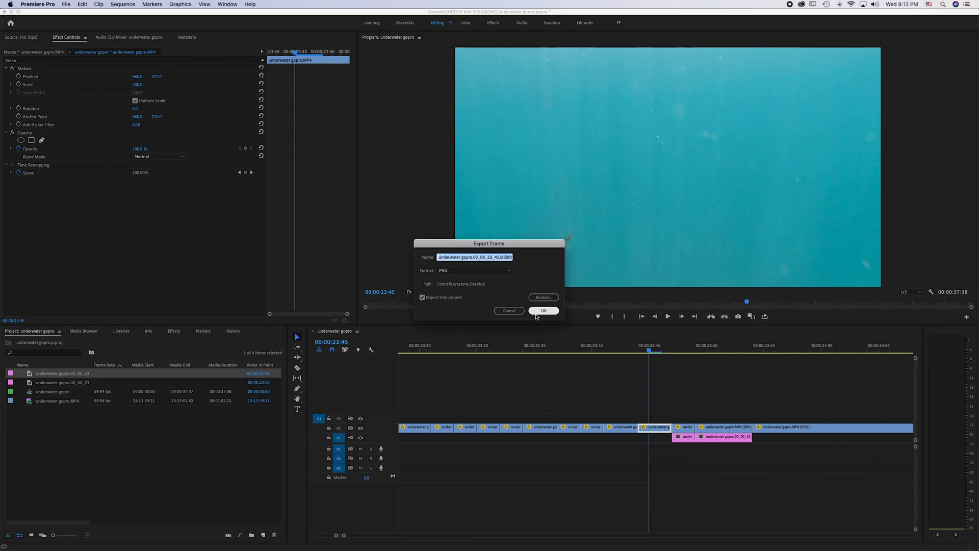
pyautogui.click(552, 316)
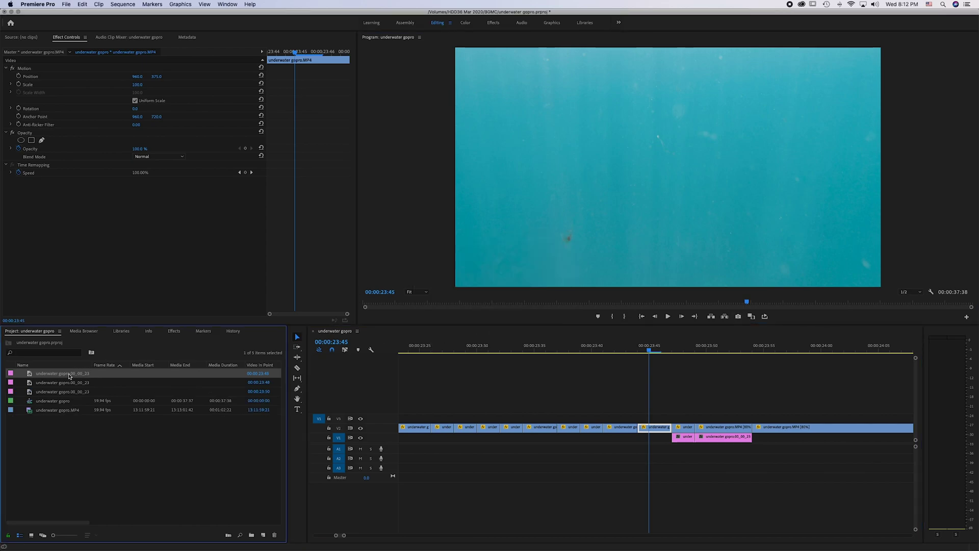
# Open the 00:00:23:45 still in Photoshop, patch out its brown speck, deselect, and close the saved image
pyautogui.rightClick(70, 377)
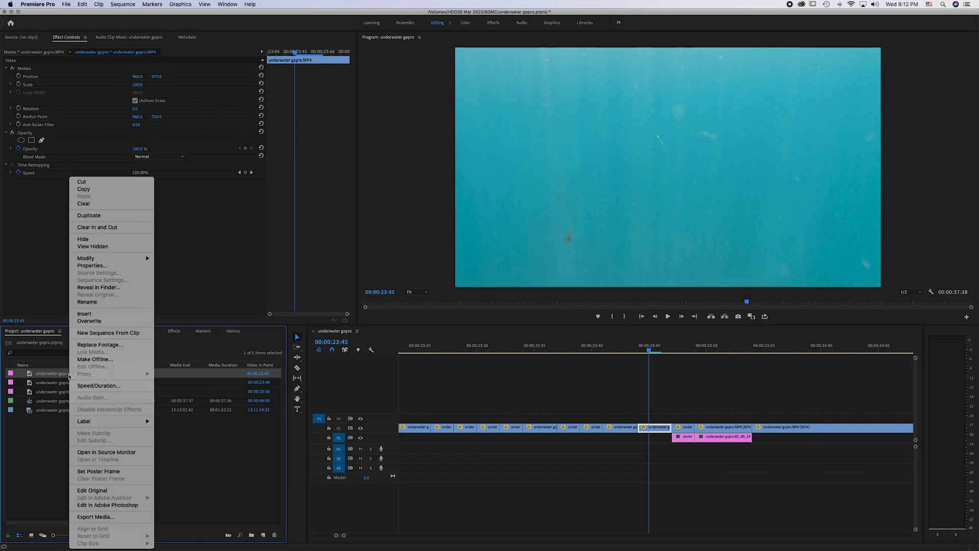
pyautogui.click(107, 505)
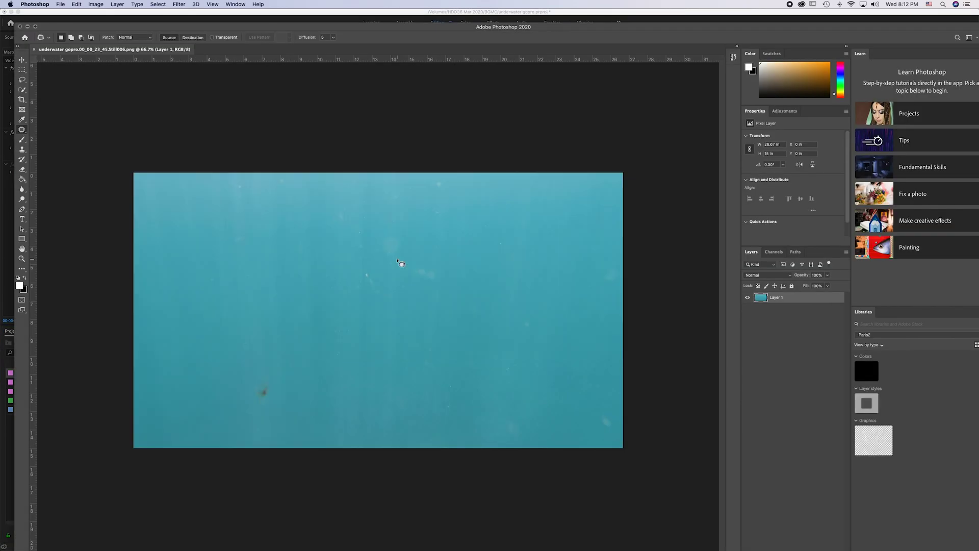
pyautogui.moveTo(284, 374)
pyautogui.mouseDown()
pyautogui.moveTo(264, 413)
pyautogui.moveTo(283, 374)
pyautogui.mouseUp()
pyautogui.moveTo(273, 409); pyautogui.dragTo(234, 411)
pyautogui.hotkey('ctrl', 'd')
pyautogui.click(34, 49)
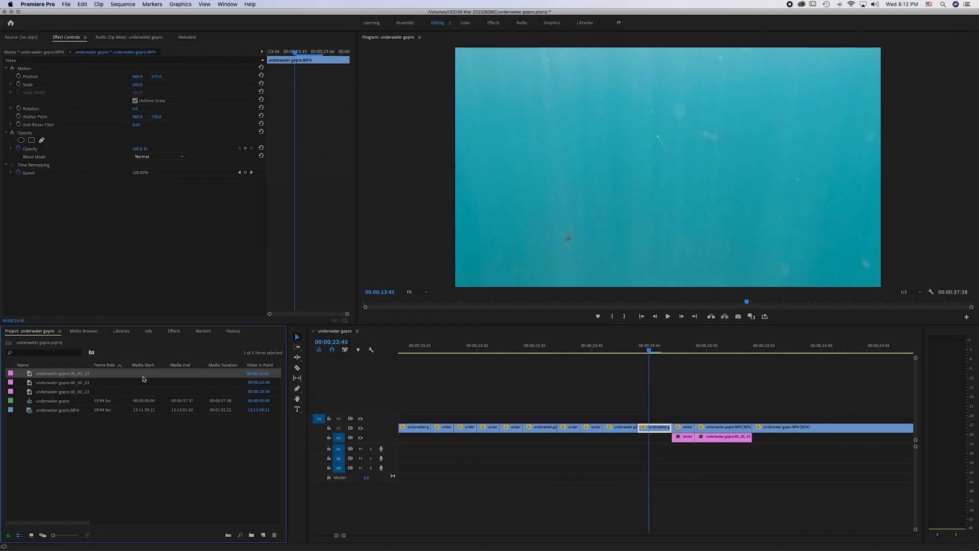
# Add the retouched 00:00:23:45 still to the timeline, trim it to the matching clip's length, and place it on V1 beneath that clip
pyautogui.moveTo(40, 375); pyautogui.dragTo(644, 419)
pyautogui.press('-')
pyautogui.press('-')
pyautogui.press('-')
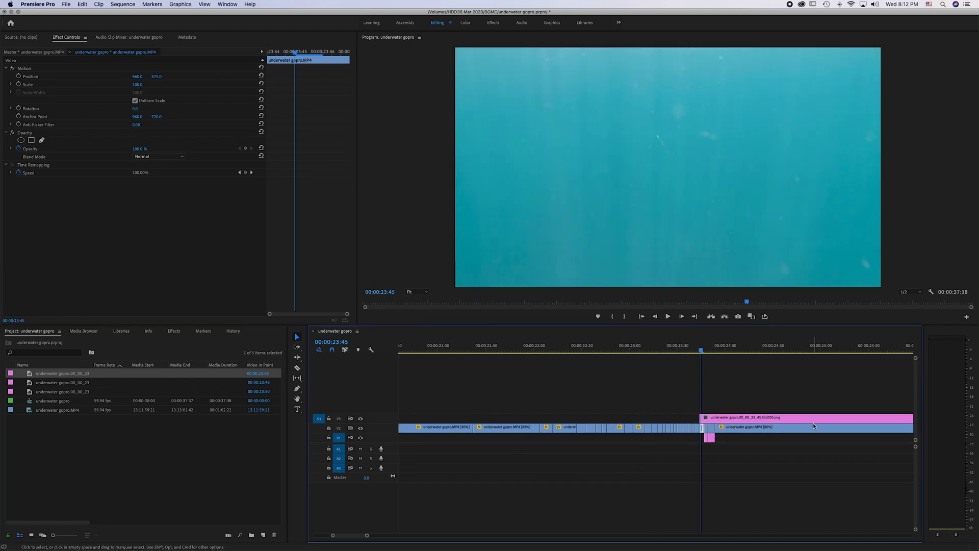
pyautogui.scroll(-4, 811, 423)
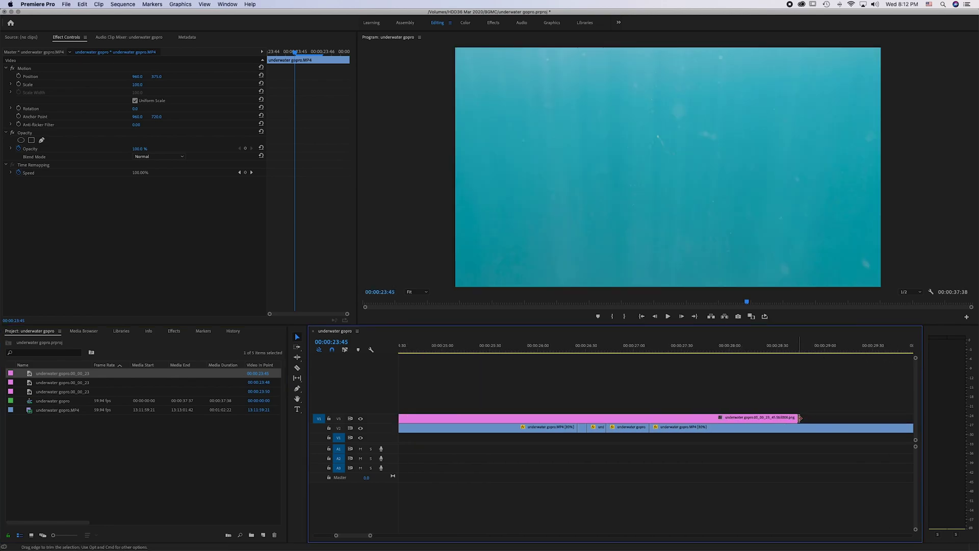
pyautogui.moveTo(795, 419); pyautogui.dragTo(443, 418)
pyautogui.scroll(3, 459, 423)
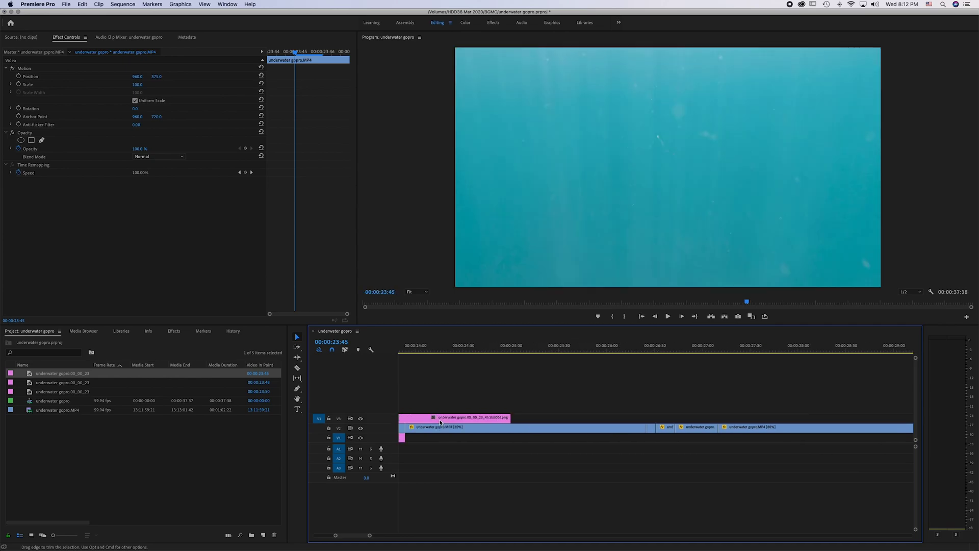
pyautogui.moveTo(576, 417); pyautogui.dragTo(449, 440)
pyautogui.press('=')
pyautogui.press('=')
pyautogui.press('=')
# Add an inverted elliptical opacity mask around the speck on the 00:00:23:45 clip, feather it about 67, and scrub across to check it
pyautogui.click(449, 429)
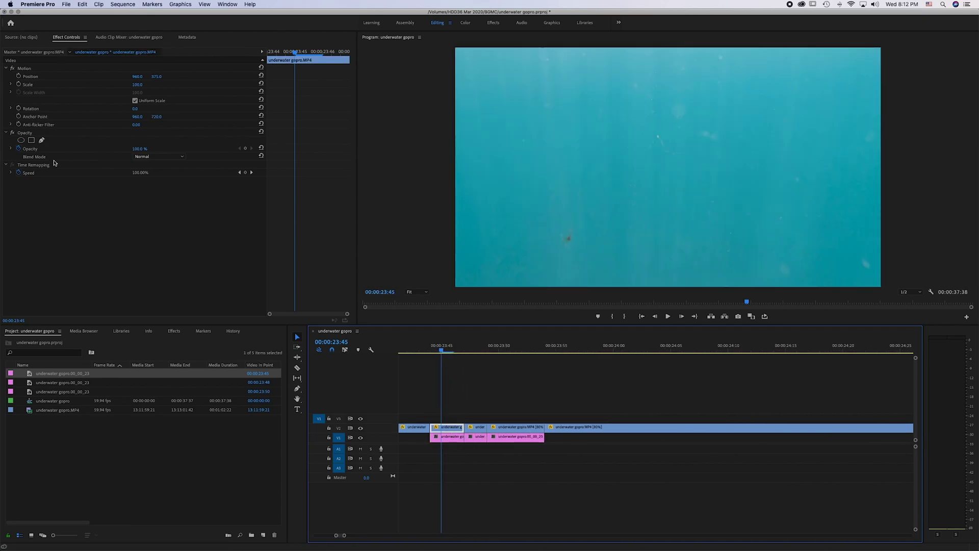
pyautogui.click(21, 140)
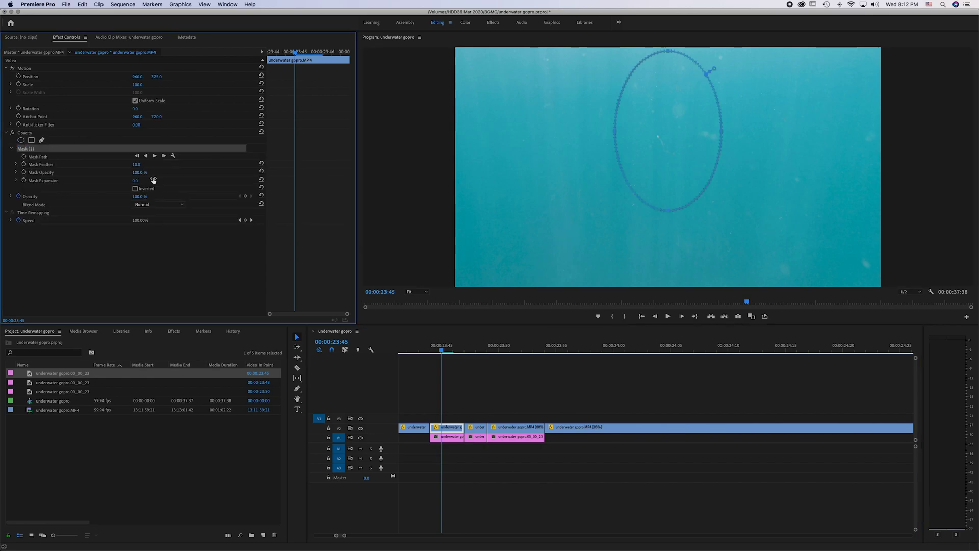
pyautogui.moveTo(665, 223); pyautogui.dragTo(615, 206)
pyautogui.moveTo(656, 158); pyautogui.dragTo(564, 245)
pyautogui.moveTo(529, 202); pyautogui.dragTo(578, 217)
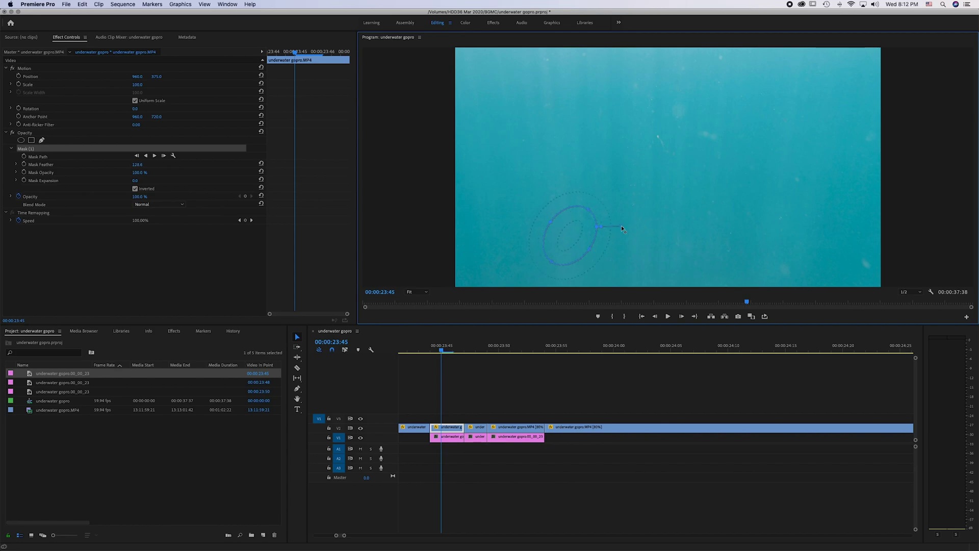
pyautogui.moveTo(616, 229); pyautogui.dragTo(559, 229)
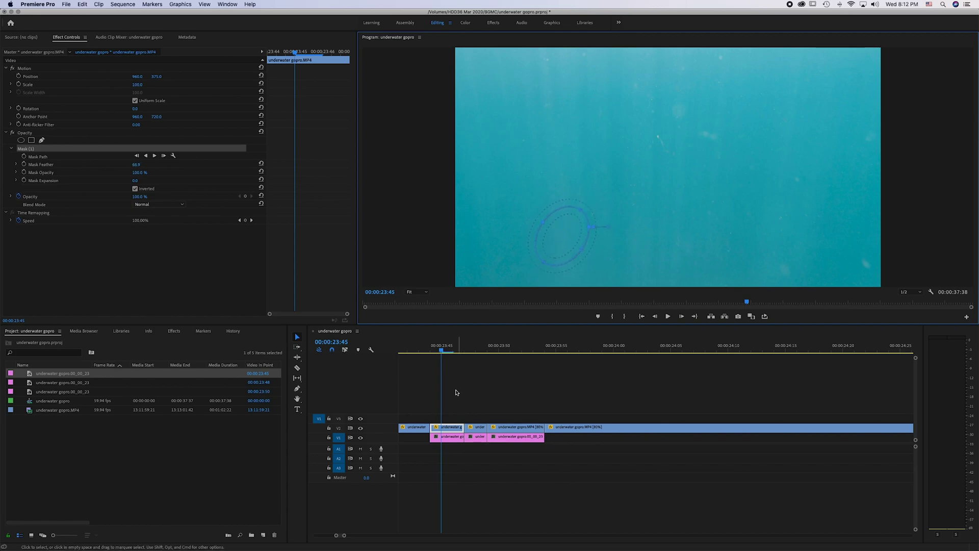
pyautogui.click(438, 351)
pyautogui.moveTo(438, 351); pyautogui.dragTo(458, 351)
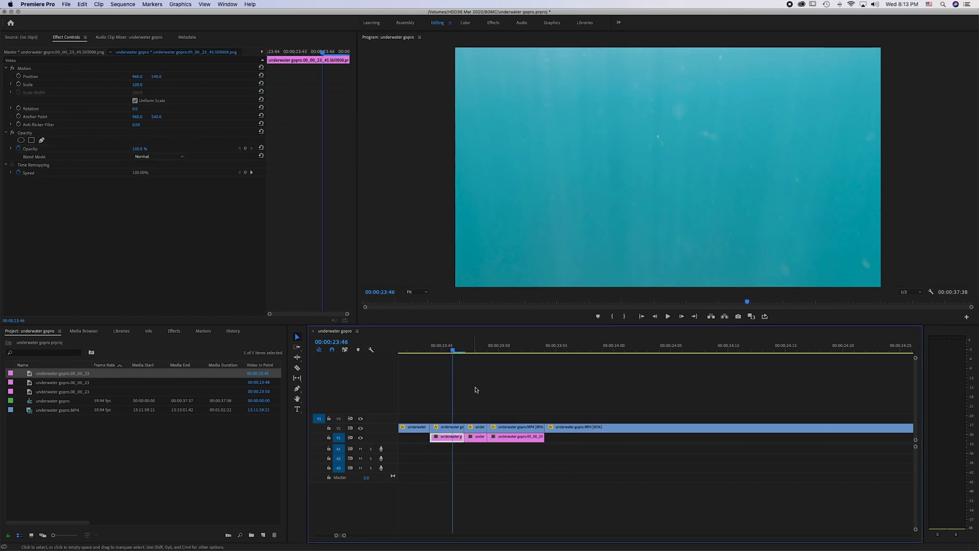
# Export the frame at 00:00:23:42 of the next earlier V2 clip, import it into the project, and select the new still
pyautogui.hscroll(-6, 476, 391)
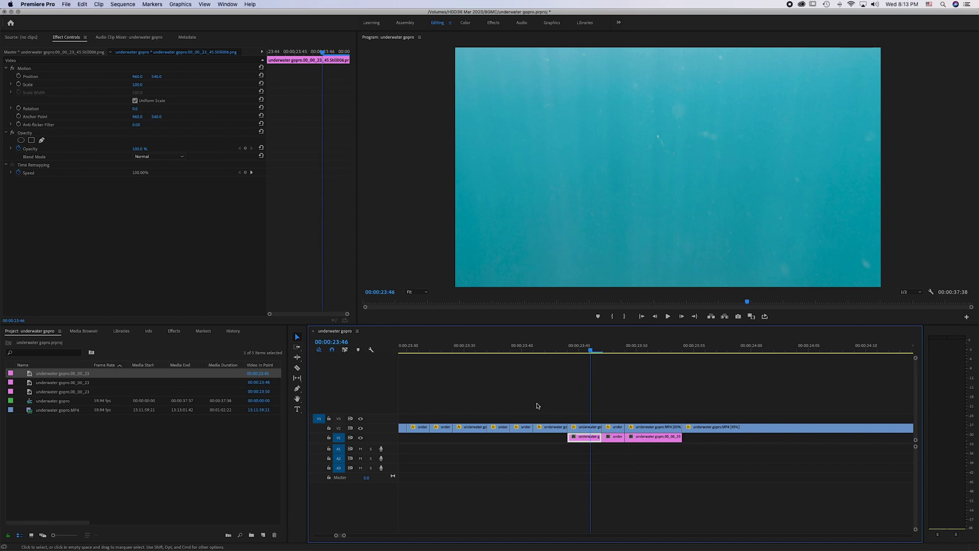
pyautogui.click(553, 430)
pyautogui.click(567, 351)
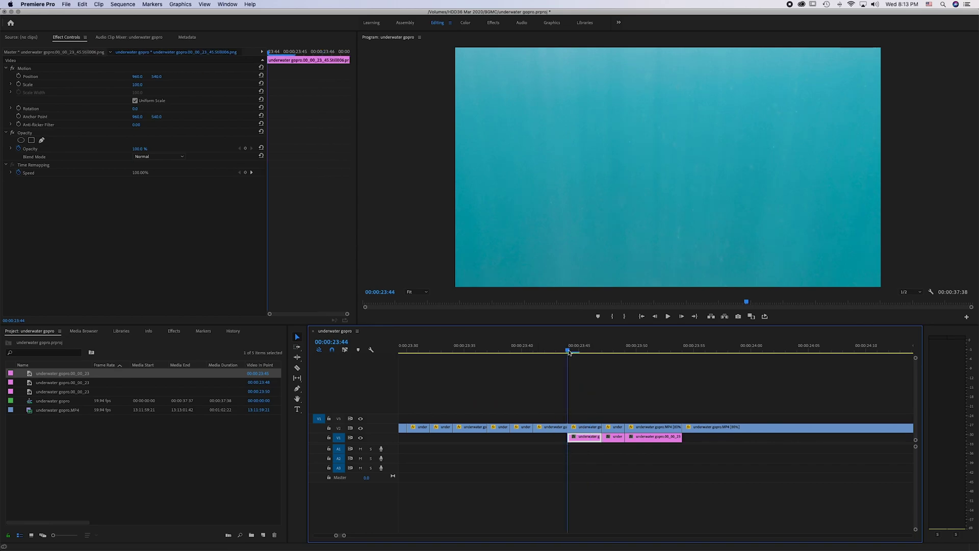
pyautogui.moveTo(565, 352)
pyautogui.mouseDown()
pyautogui.moveTo(534, 351)
pyautogui.moveTo(557, 352)
pyautogui.moveTo(546, 352)
pyautogui.mouseUp()
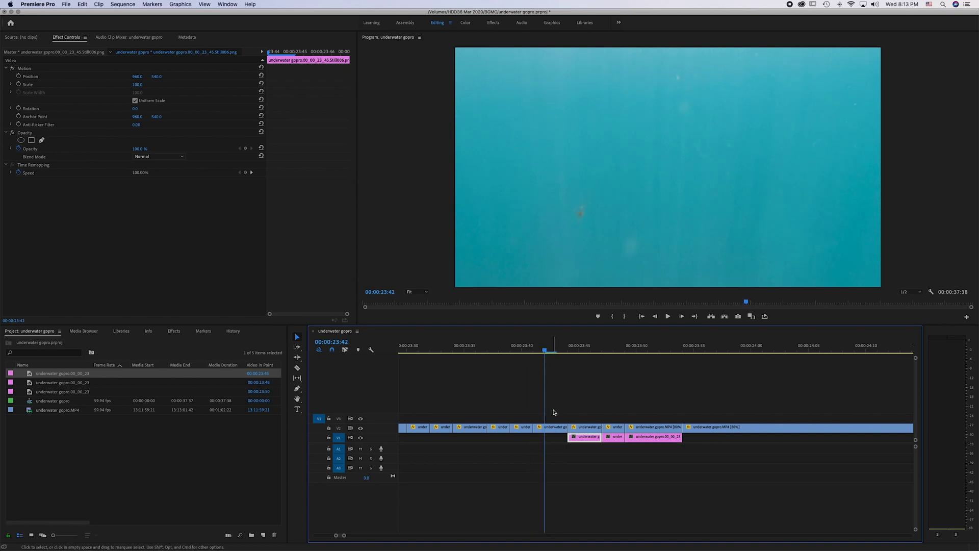
pyautogui.click(552, 431)
pyautogui.click(739, 317)
pyautogui.click(543, 312)
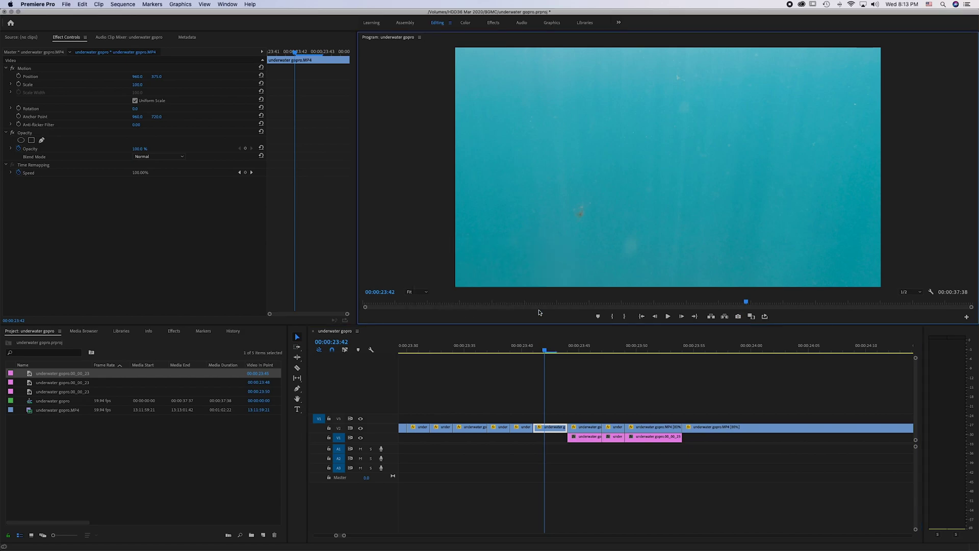
pyautogui.click(42, 376)
pyautogui.press('Return')
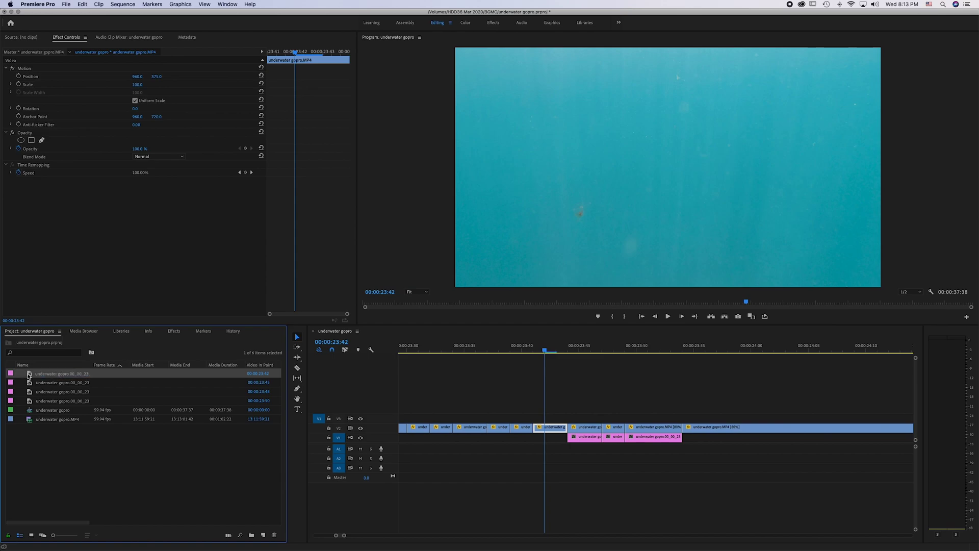
# Open the 00:00:23:42 still in Photoshop, patch out its brown speck, deselect, save and close it, and return to Premiere Pro
pyautogui.rightClick(61, 375)
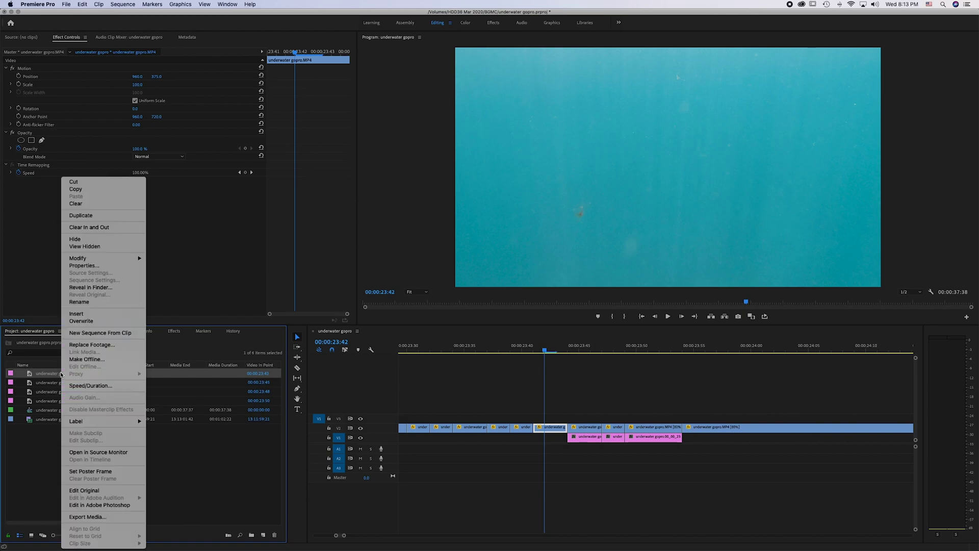
pyautogui.click(77, 505)
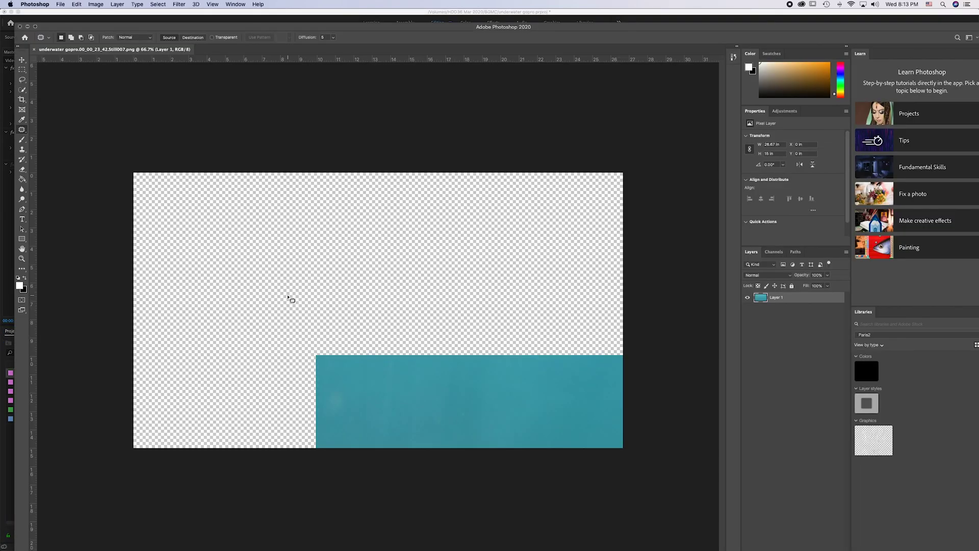
pyautogui.moveTo(306, 325)
pyautogui.mouseDown()
pyautogui.moveTo(261, 370)
pyautogui.moveTo(295, 376)
pyautogui.moveTo(284, 375)
pyautogui.moveTo(290, 409)
pyautogui.mouseUp()
pyautogui.moveTo(305, 308)
pyautogui.mouseDown()
pyautogui.moveTo(294, 319)
pyautogui.moveTo(298, 396)
pyautogui.mouseUp()
pyautogui.press('super+d')
pyautogui.press('super+s')
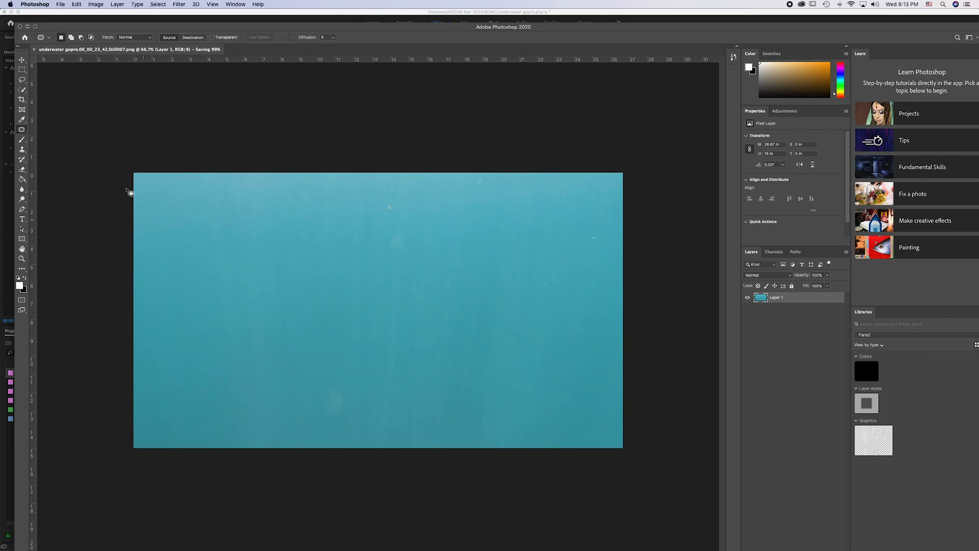
pyautogui.press('super+w')
pyautogui.click(57, 14)
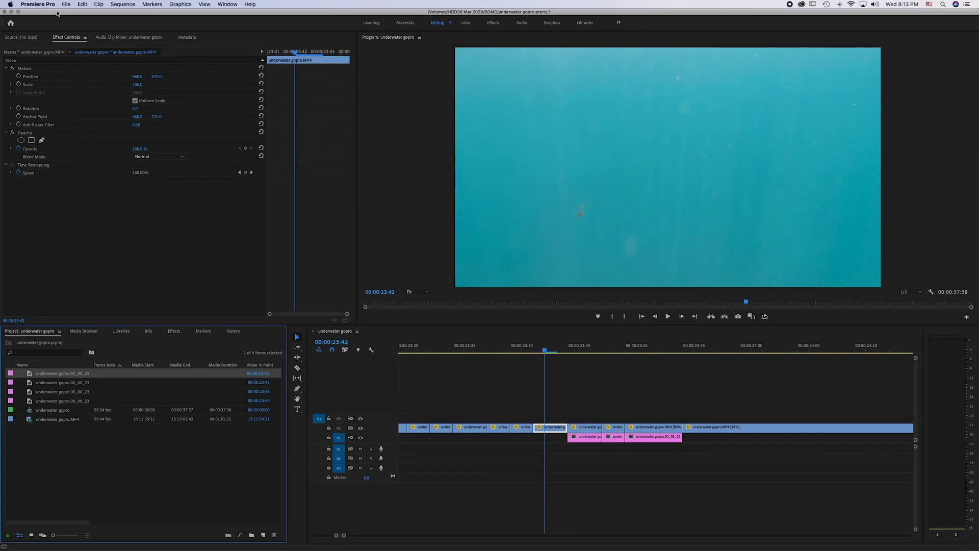
# Add the retouched 00:00:23:42 still to the timeline, trim it to the matching clip's length, and place it on V1 beneath that clip
pyautogui.moveTo(221, 386); pyautogui.dragTo(536, 419)
pyautogui.scroll(-2, 652, 435)
pyautogui.scroll(-6, 652, 434)
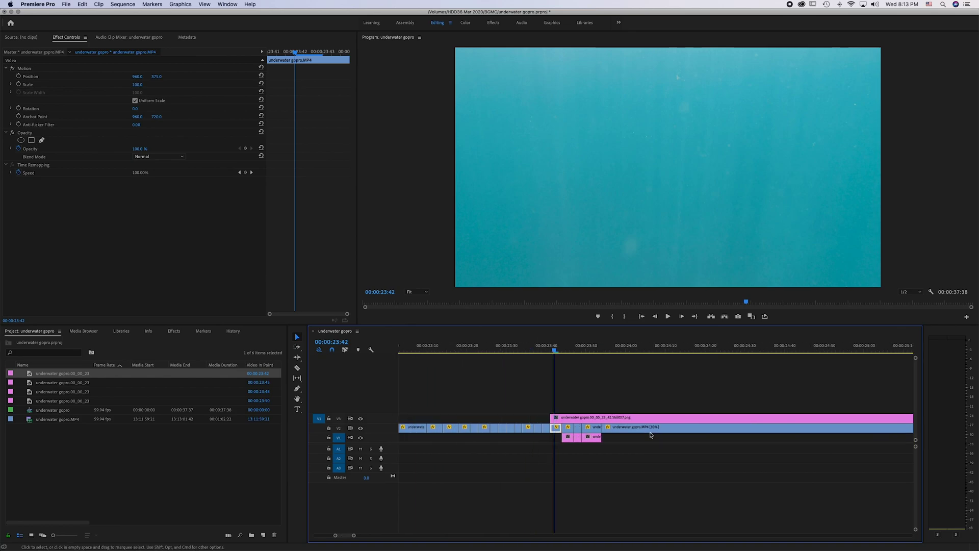
pyautogui.press('-')
pyautogui.press('-')
pyautogui.moveTo(852, 417); pyautogui.dragTo(435, 418)
pyautogui.scroll(4, 659, 424)
pyautogui.moveTo(628, 416); pyautogui.dragTo(451, 441)
pyautogui.press('=')
pyautogui.press('=')
pyautogui.press('=')
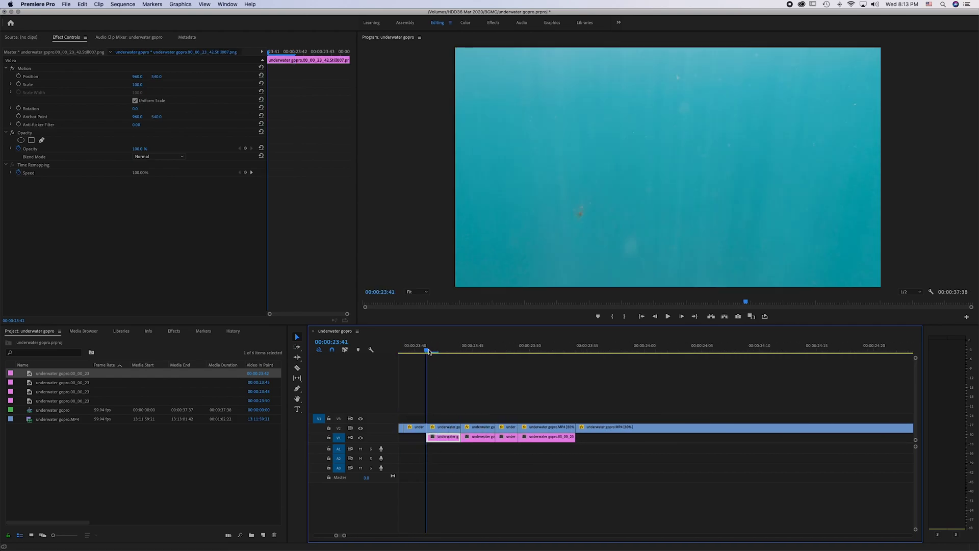
# Add an inverted elliptical opacity mask around the speck on the 00:00:23:42 clip, feather it about 80, and scrub across to check it
pyautogui.click(450, 430)
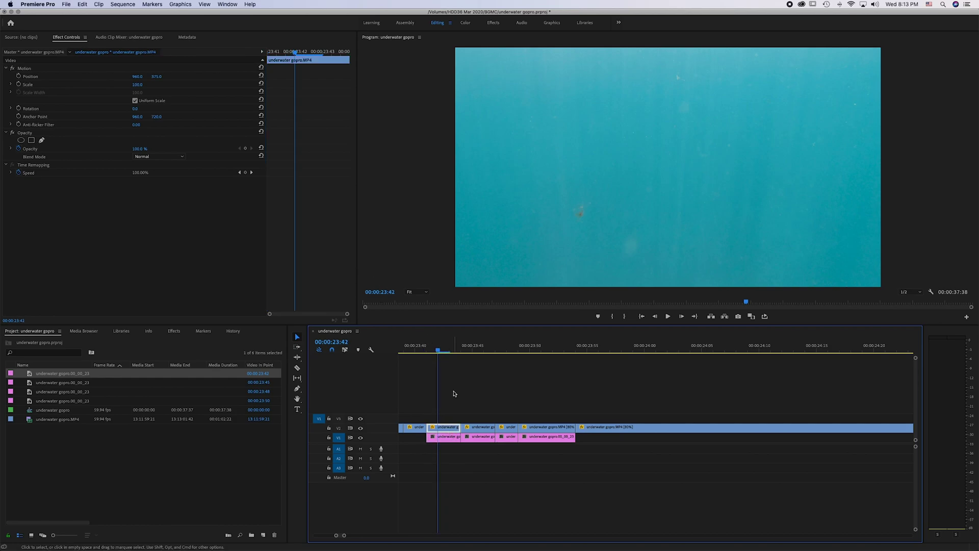
pyautogui.click(21, 140)
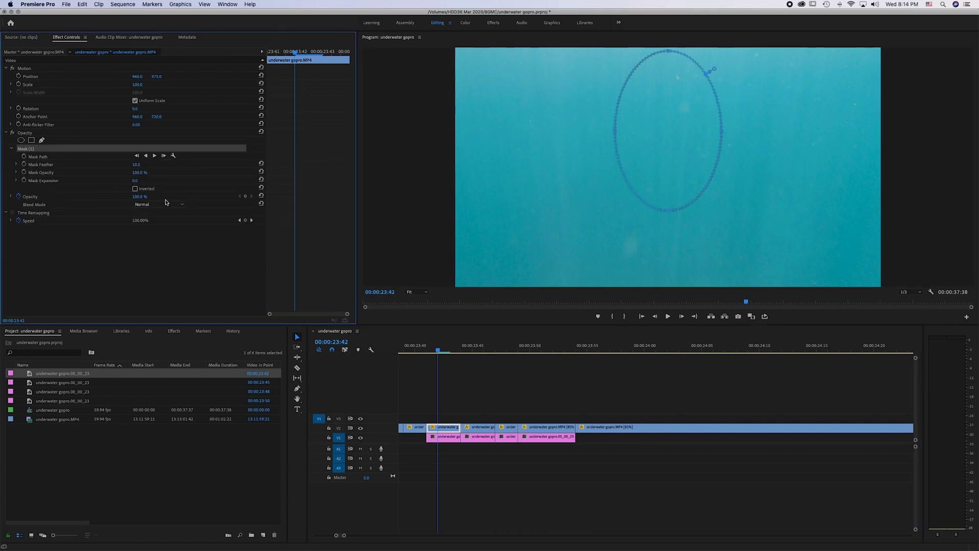
pyautogui.click(135, 189)
pyautogui.moveTo(615, 131); pyautogui.dragTo(670, 136)
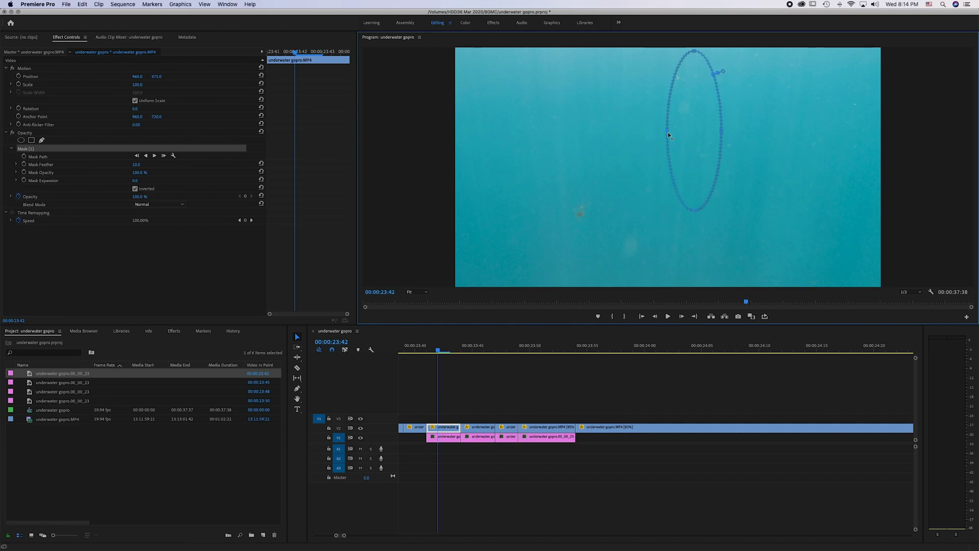
pyautogui.moveTo(694, 49); pyautogui.dragTo(692, 126)
pyautogui.moveTo(694, 168); pyautogui.dragTo(582, 200)
pyautogui.moveTo(581, 154); pyautogui.dragTo(628, 181)
pyautogui.moveTo(573, 196); pyautogui.dragTo(569, 192)
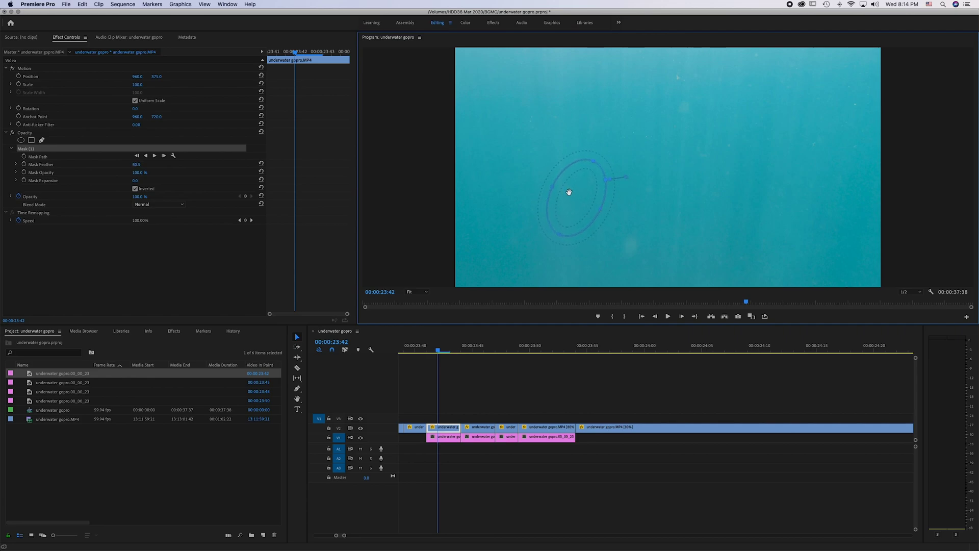
pyautogui.click(440, 351)
pyautogui.moveTo(435, 352)
pyautogui.mouseDown()
pyautogui.moveTo(426, 352)
pyautogui.moveTo(463, 353)
pyautogui.moveTo(426, 352)
pyautogui.mouseUp()
# Export the frame at 00:00:23:40 of the next earlier V2 clip and import it into the project
pyautogui.scroll(2, 533, 393)
pyautogui.scroll(1, 532, 393)
pyautogui.click(531, 429)
pyautogui.click(530, 352)
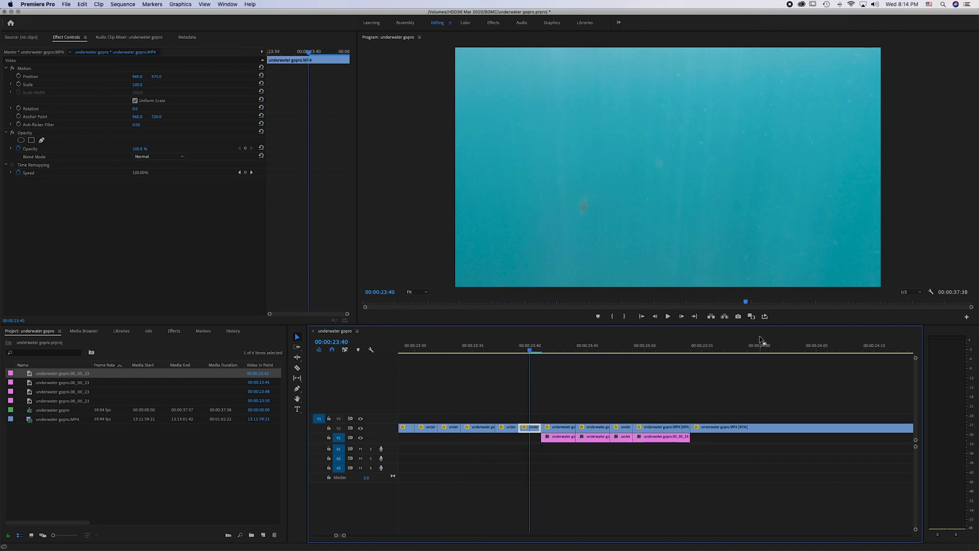
pyautogui.click(738, 316)
pyautogui.click(555, 312)
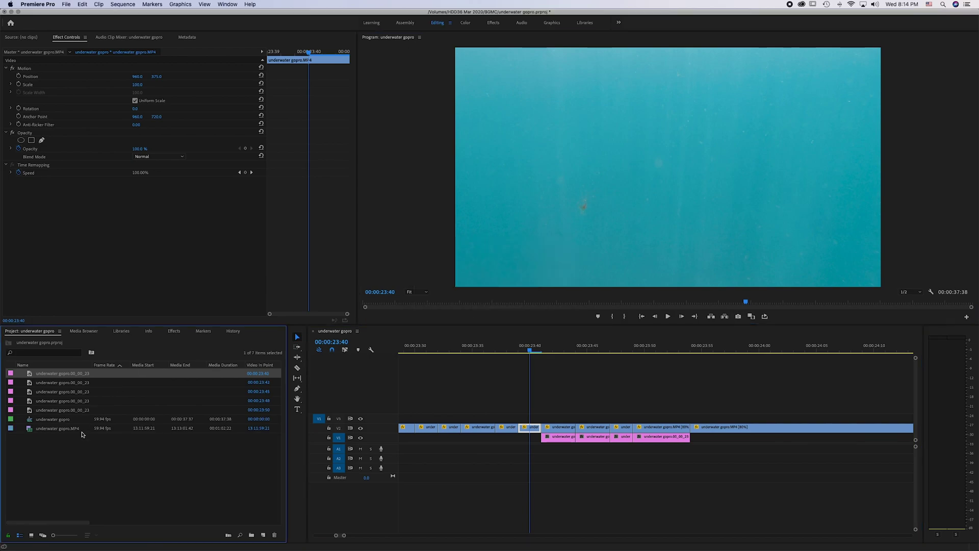
# Open the 00:00:23:40 still in Photoshop, patch out its brown speck, deselect, save and close it, and return to Premiere Pro
pyautogui.rightClick(43, 377)
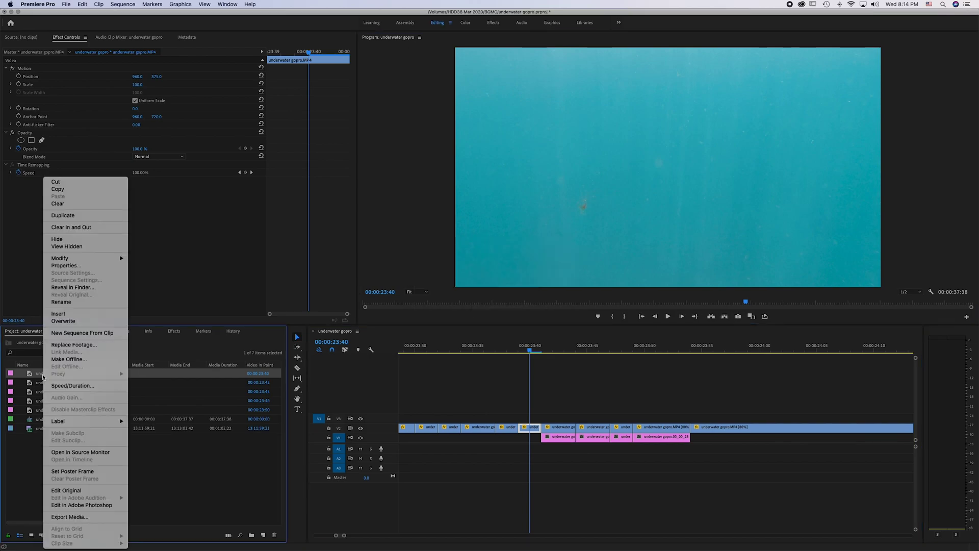
pyautogui.click(65, 505)
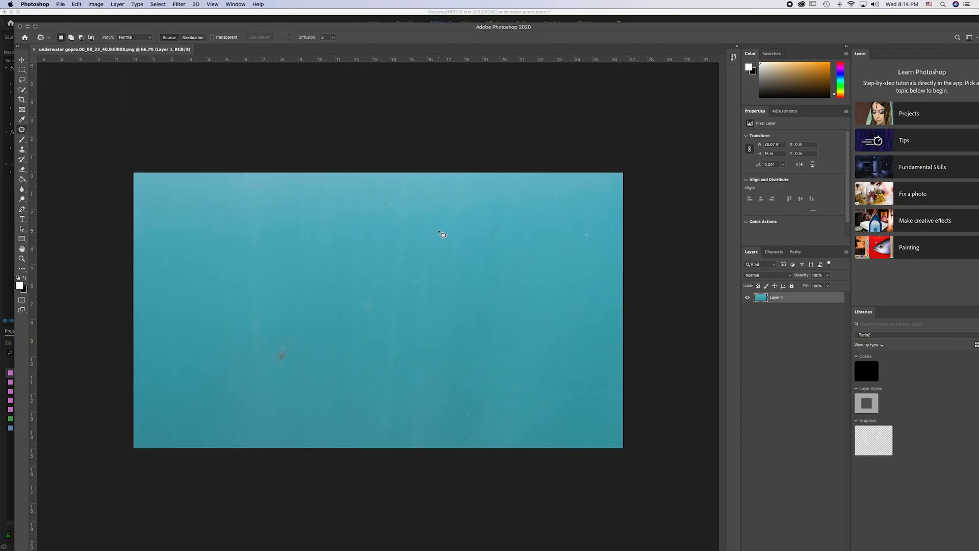
pyautogui.moveTo(297, 339); pyautogui.dragTo(293, 399)
pyautogui.press('cmd+d')
pyautogui.press('cmd+s')
pyautogui.click(19, 26)
pyautogui.click(50, 12)
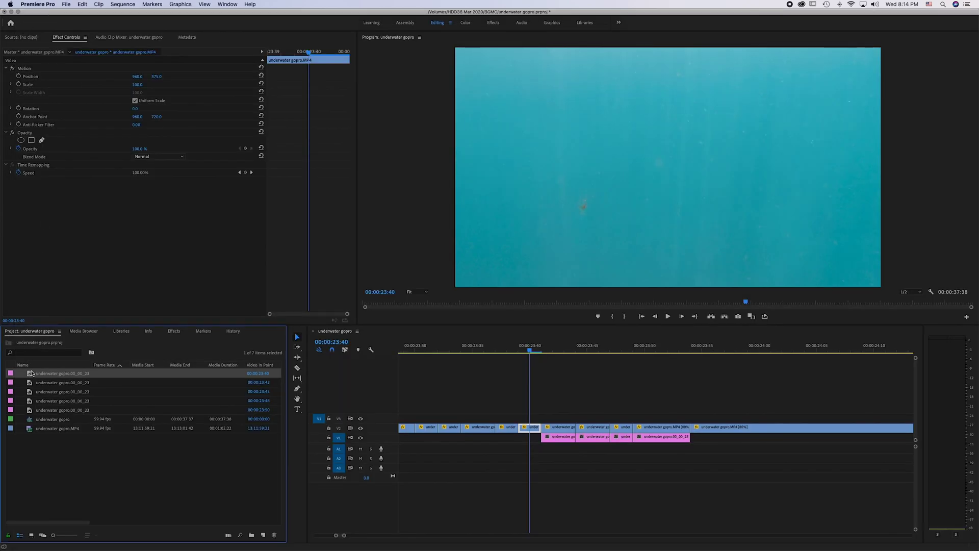
# Add the retouched 00:00:23:40 still to the timeline, trim it to the matching clip's length, and place it on V1 beneath that clip
pyautogui.moveTo(40, 374); pyautogui.dragTo(531, 418)
pyautogui.press('-')
pyautogui.hscroll(10, 692, 431)
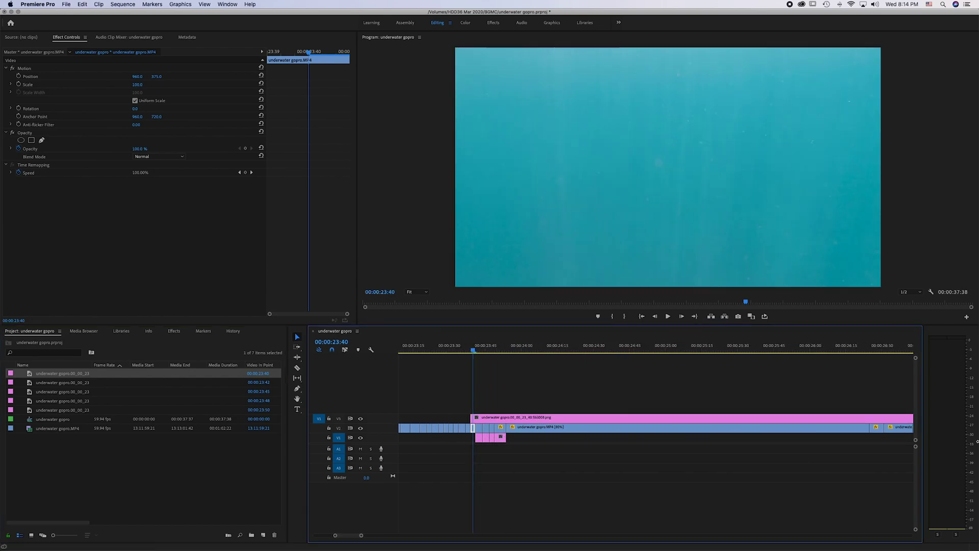
pyautogui.hscroll(3, 871, 431)
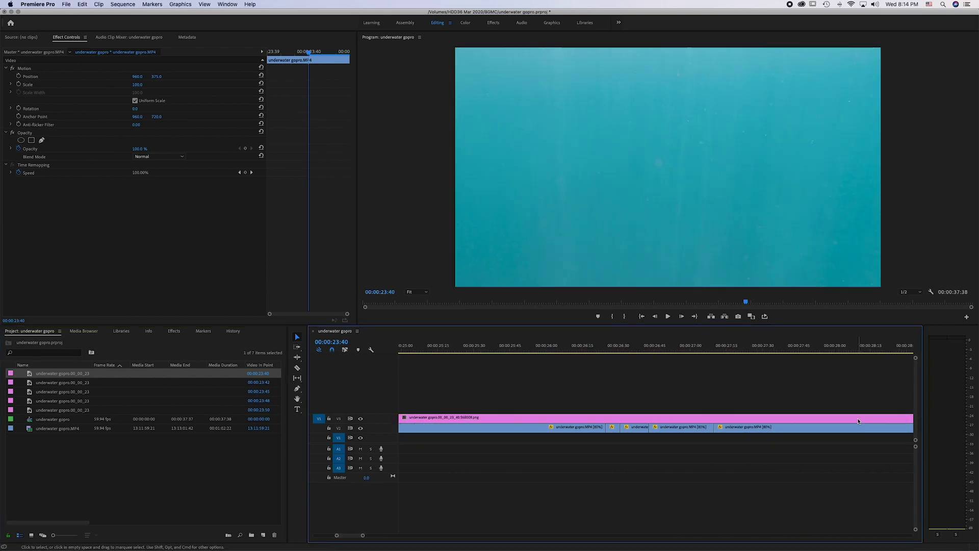
pyautogui.hscroll(3, 858, 426)
pyautogui.moveTo(739, 417); pyautogui.dragTo(412, 417)
pyautogui.hscroll(-3, 573, 423)
pyautogui.moveTo(631, 417); pyautogui.dragTo(428, 418)
pyautogui.hscroll(-5, 427, 418)
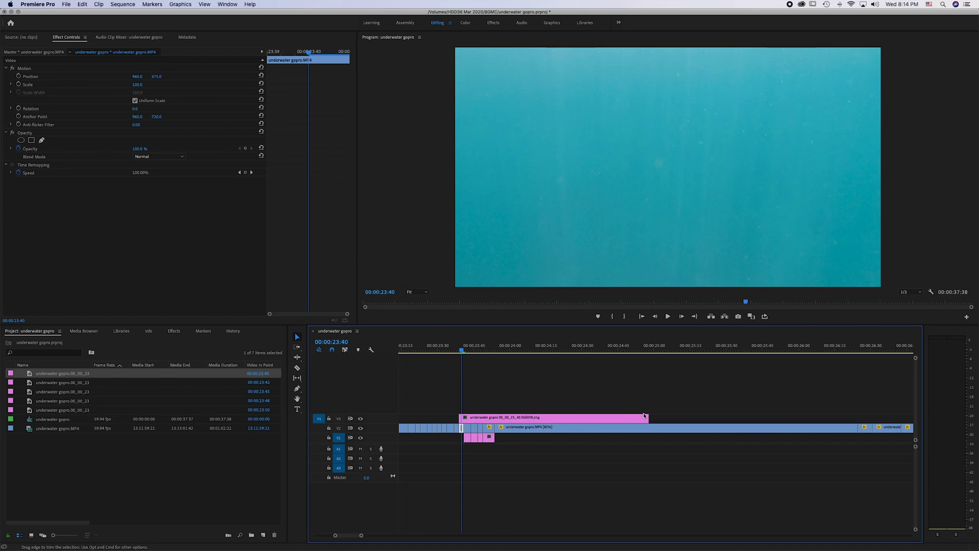
pyautogui.moveTo(488, 413); pyautogui.dragTo(467, 417)
pyautogui.press('=')
pyautogui.press('=')
pyautogui.scroll(5, 571, 419)
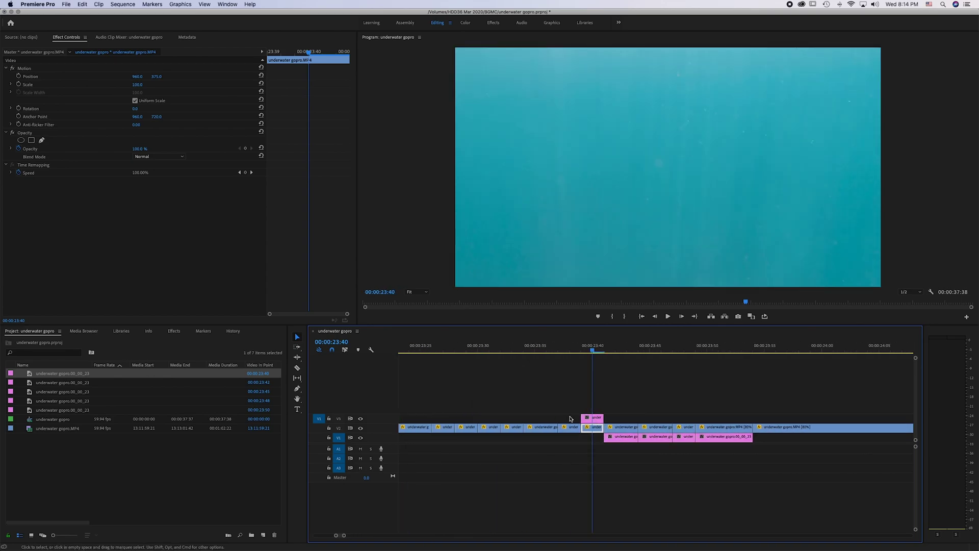
pyautogui.moveTo(603, 419); pyautogui.dragTo(603, 441)
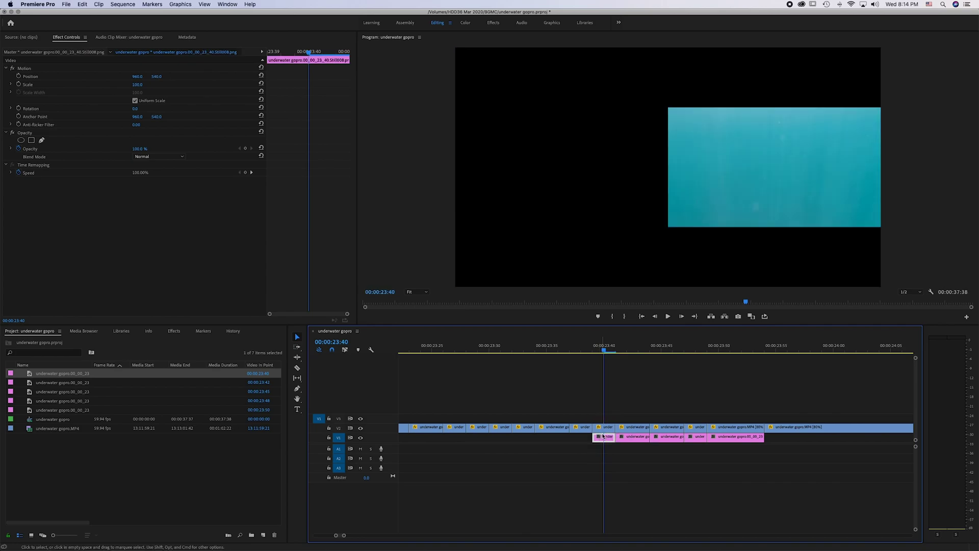
# Select the V2 clip above the 00:00:23:40 still and add an inverted elliptical opacity mask at frame 00:00:23:39
pyautogui.click(601, 429)
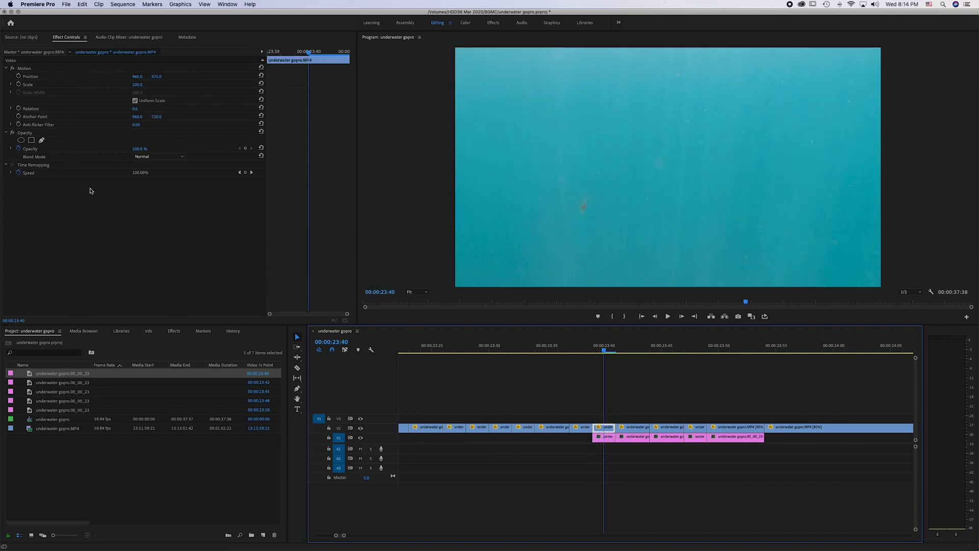
pyautogui.moveTo(603, 350)
pyautogui.mouseDown()
pyautogui.moveTo(615, 353)
pyautogui.moveTo(581, 351)
pyautogui.moveTo(605, 356)
pyautogui.moveTo(594, 355)
pyautogui.mouseUp()
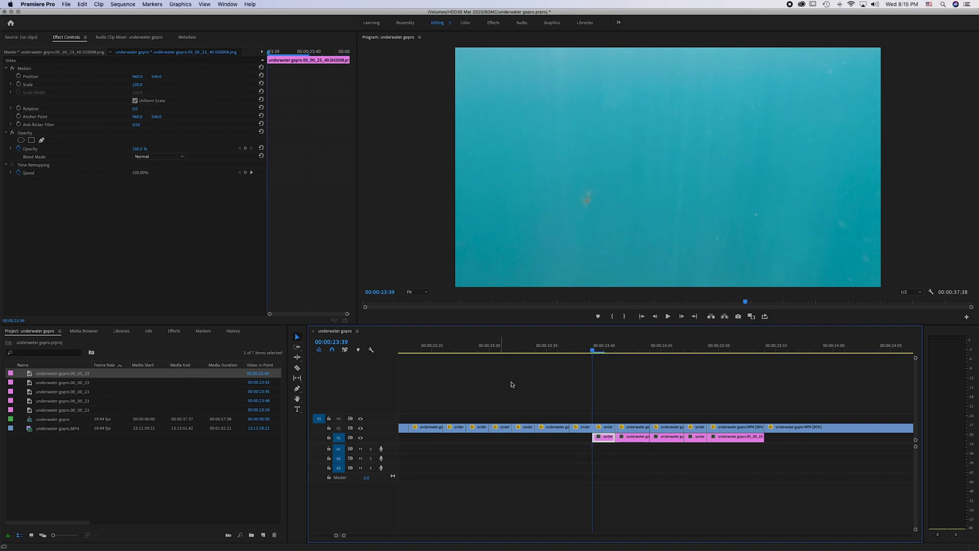
pyautogui.click(612, 428)
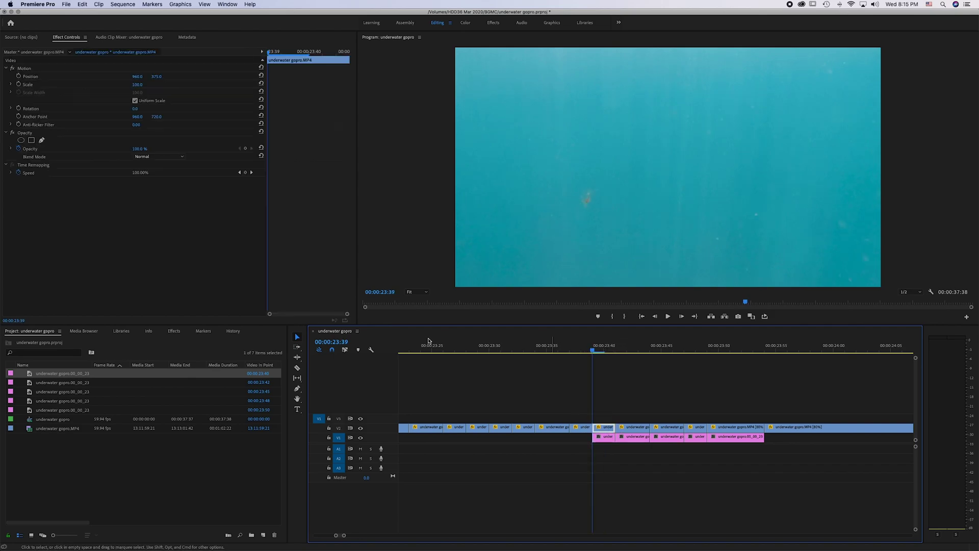
pyautogui.click(20, 140)
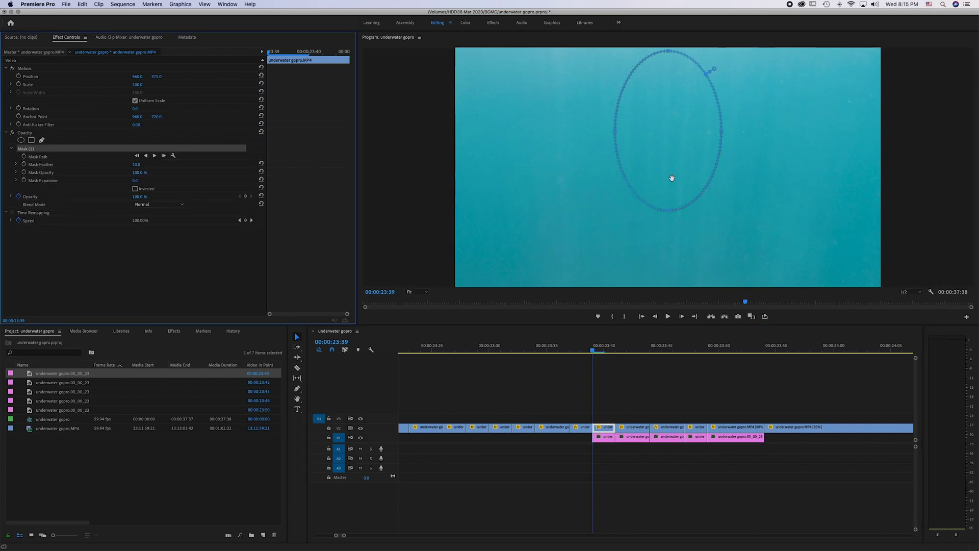
pyautogui.click(135, 188)
# Shrink the ellipse mask and move it over the brown speck, feather it about 61, and scrub between 00:00:23:39 and 00:00:23:40 to check
pyautogui.moveTo(667, 215); pyautogui.dragTo(625, 203)
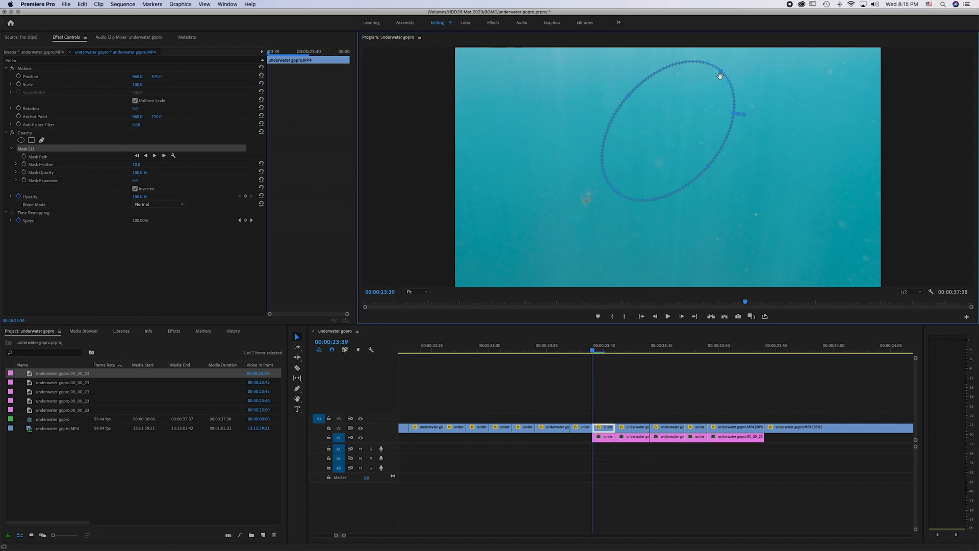
pyautogui.press('super+z')
pyautogui.moveTo(607, 126); pyautogui.dragTo(637, 162)
pyautogui.press('super+z')
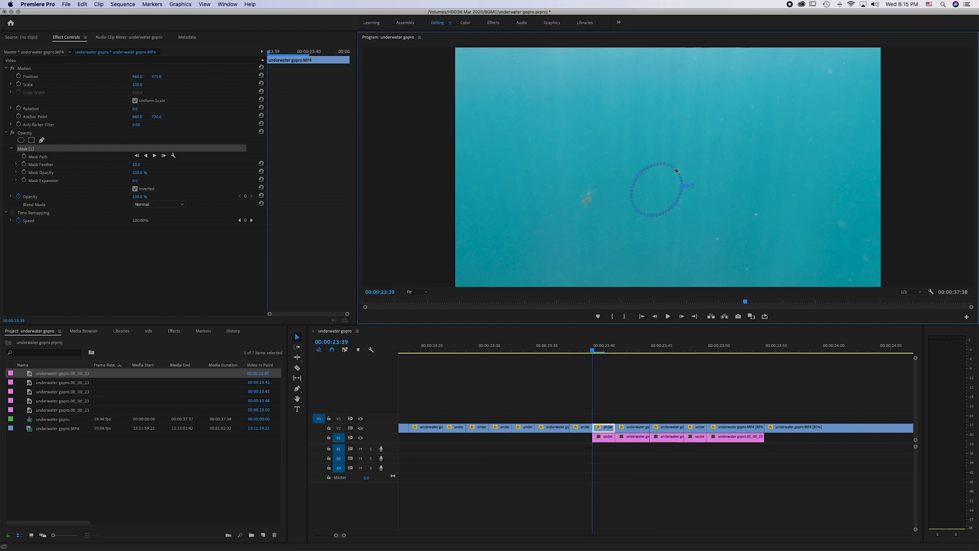
pyautogui.moveTo(658, 181); pyautogui.dragTo(599, 186)
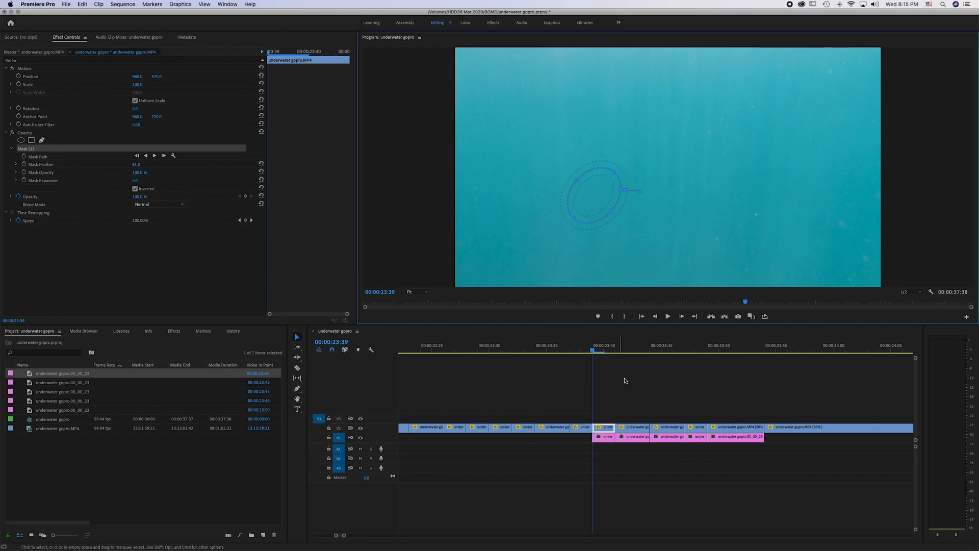
pyautogui.click(610, 350)
pyautogui.moveTo(610, 350)
pyautogui.mouseDown()
pyautogui.moveTo(594, 352)
pyautogui.moveTo(683, 355)
pyautogui.moveTo(592, 355)
pyautogui.mouseUp()
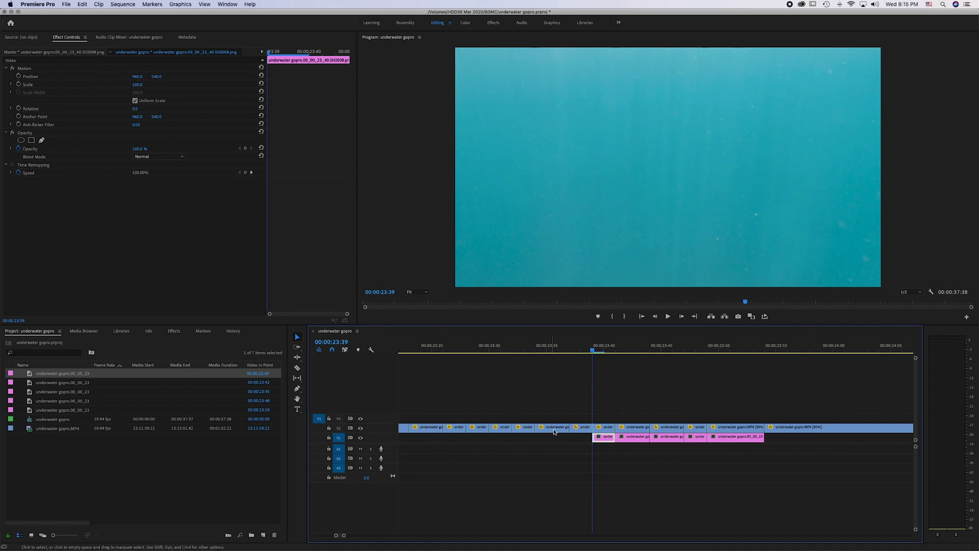
pyautogui.moveTo(592, 352)
pyautogui.mouseDown()
pyautogui.moveTo(445, 354)
pyautogui.moveTo(597, 357)
pyautogui.moveTo(701, 373)
pyautogui.moveTo(763, 363)
pyautogui.moveTo(566, 355)
pyautogui.moveTo(778, 351)
pyautogui.moveTo(602, 352)
pyautogui.mouseUp()
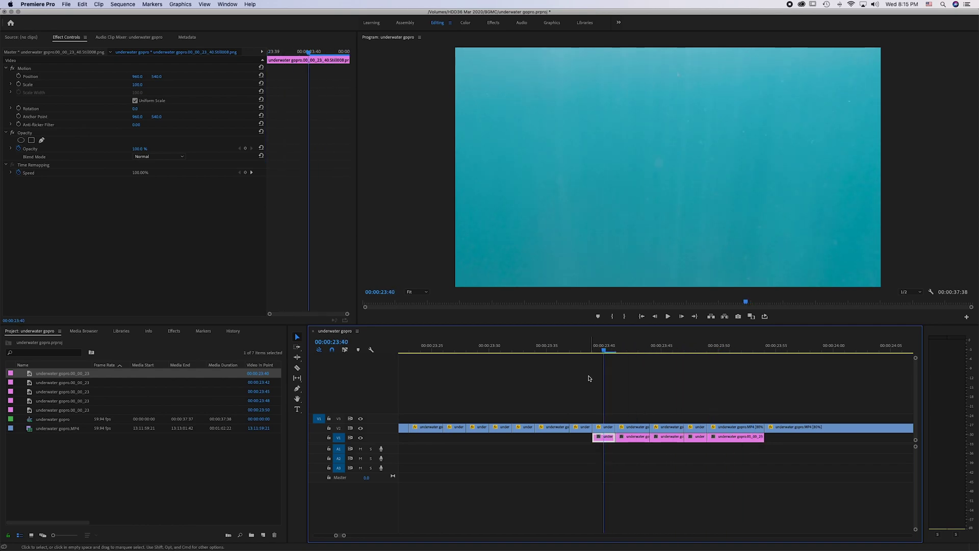
# Play the sequence from about 00:00:20:57 through the masked clips twice to examine the speck removal
pyautogui.scroll(3, 587, 380)
pyautogui.scroll(3, 586, 381)
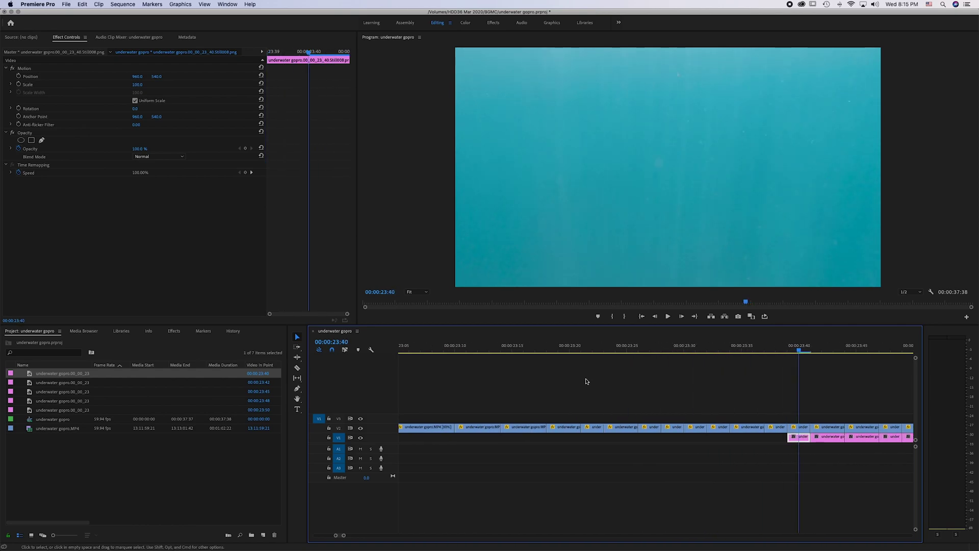
pyautogui.keyDown('alt'); pyautogui.scroll(-6, 587, 381); pyautogui.keyUp('alt')
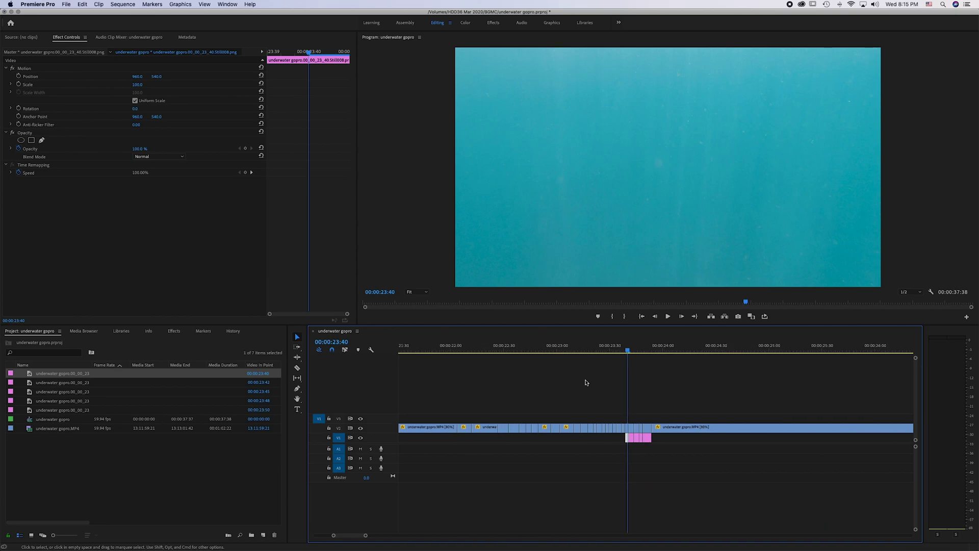
pyautogui.moveTo(599, 350); pyautogui.dragTo(504, 351)
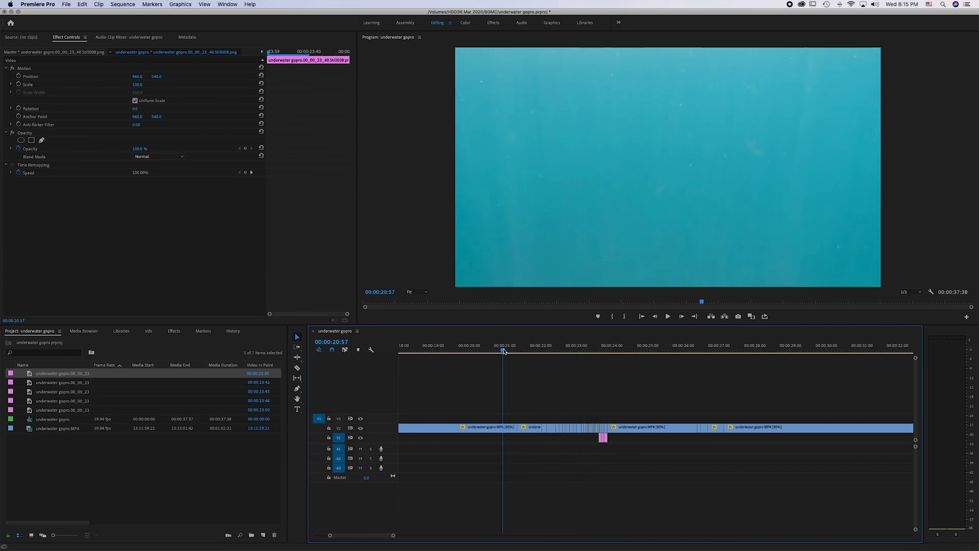
pyautogui.press('space')
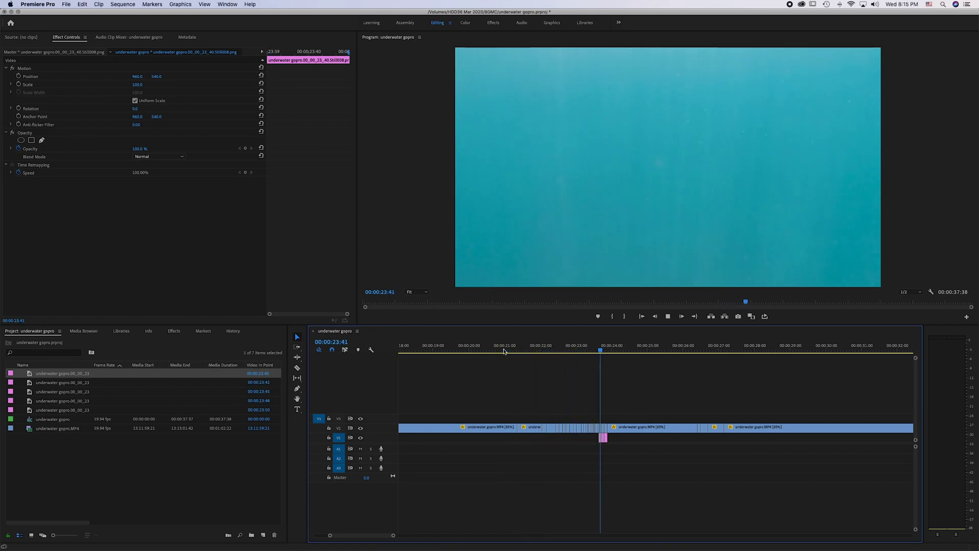
pyautogui.press('space')
pyautogui.click(504, 351)
pyautogui.press('space')
pyautogui.press('space')
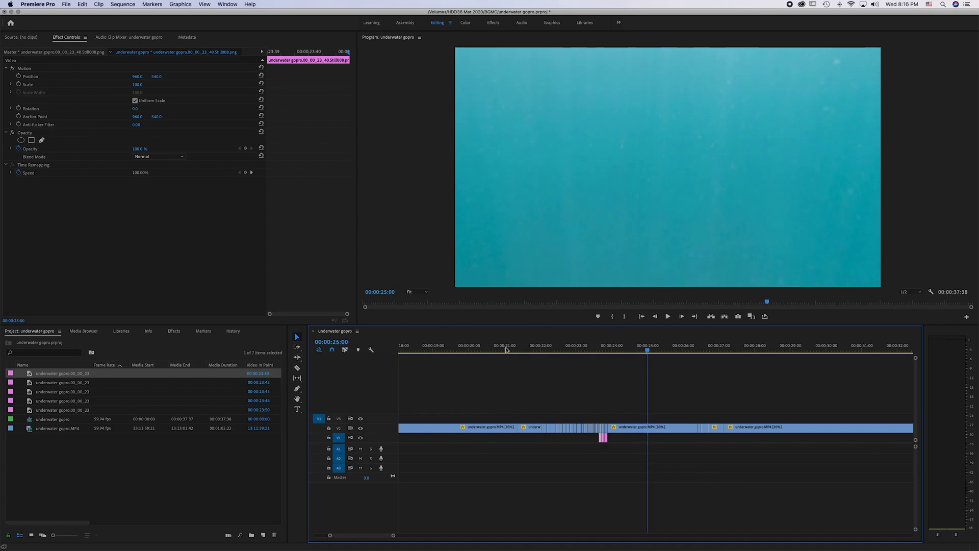